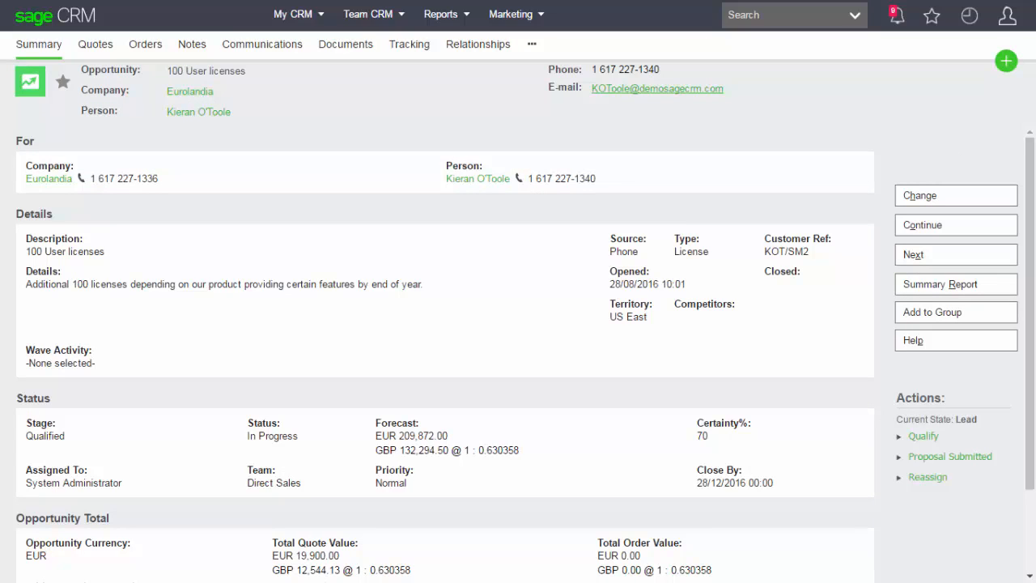
Check the opportunity's quotes, and open the customisation area for the Quotes entity in Administration.
{"action": "left_click", "coordinate": [96, 45]}
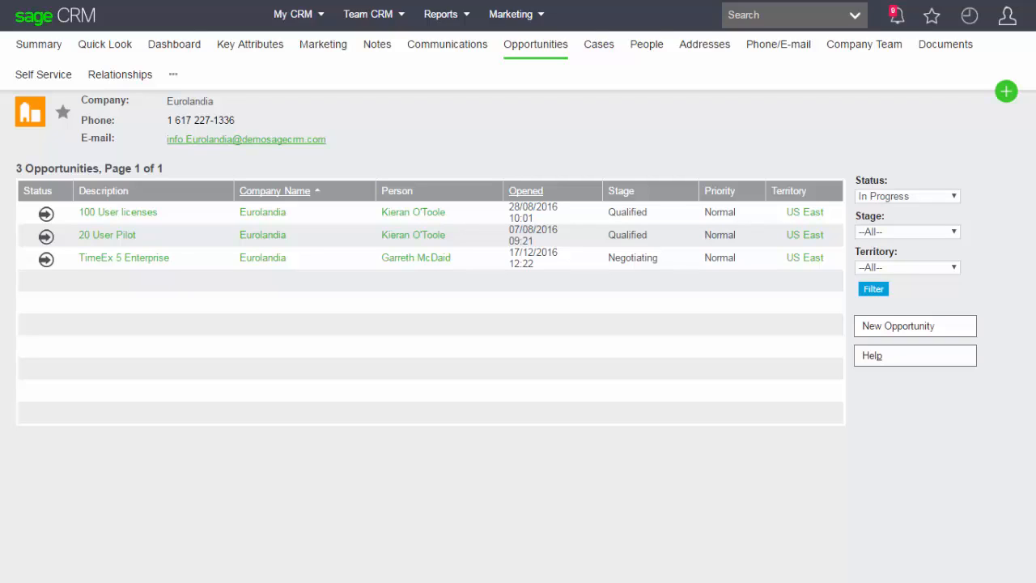
{"action": "mouse_move", "coordinate": [1007, 16]}
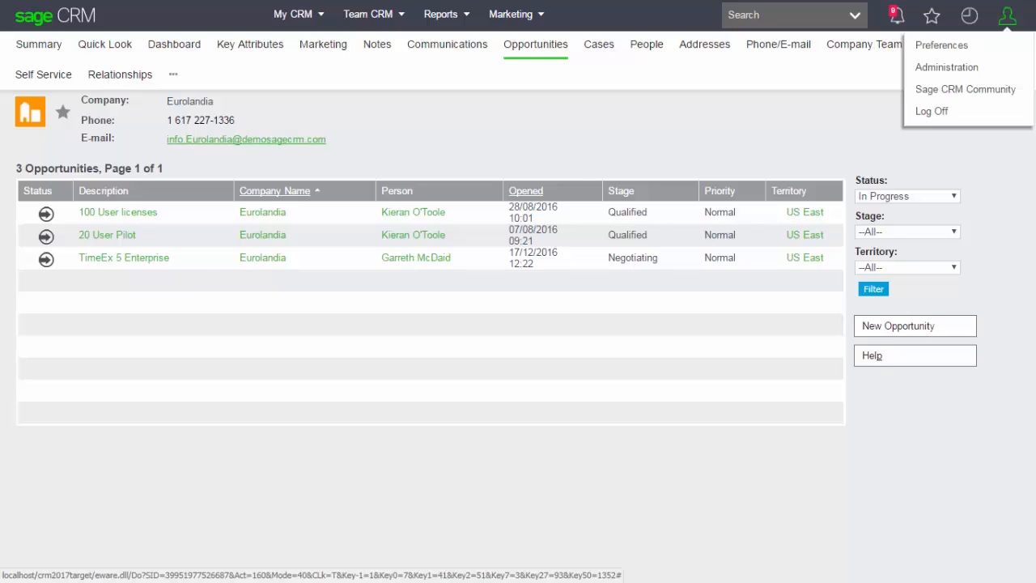
{"action": "left_click", "coordinate": [946, 67]}
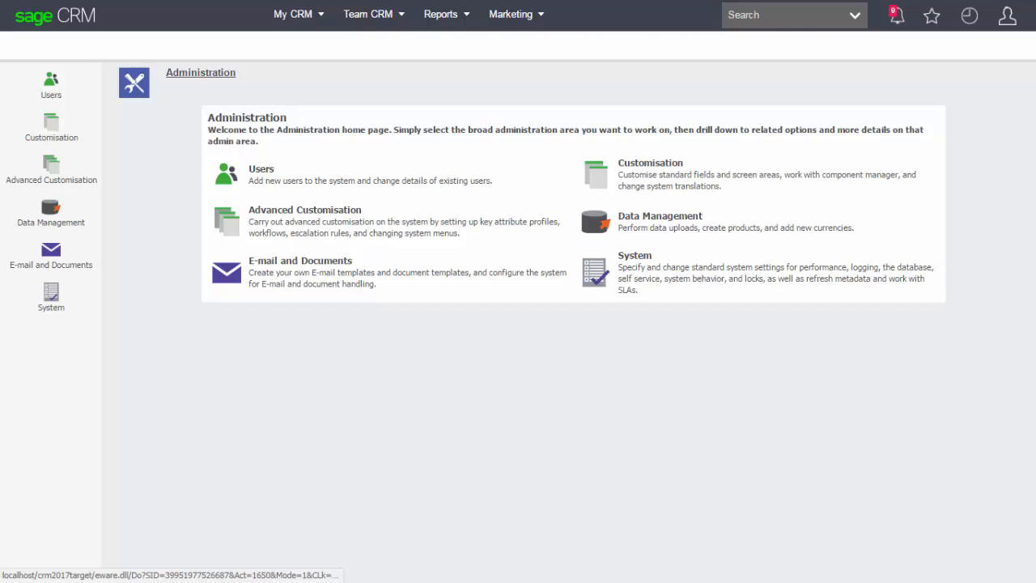
{"action": "left_click", "coordinate": [650, 163]}
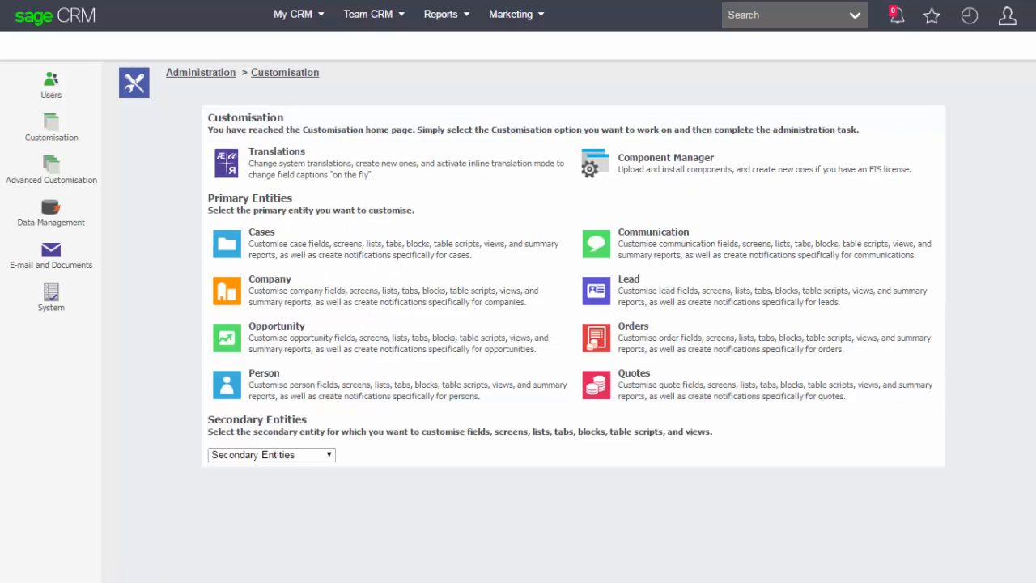
{"action": "left_click", "coordinate": [634, 373]}
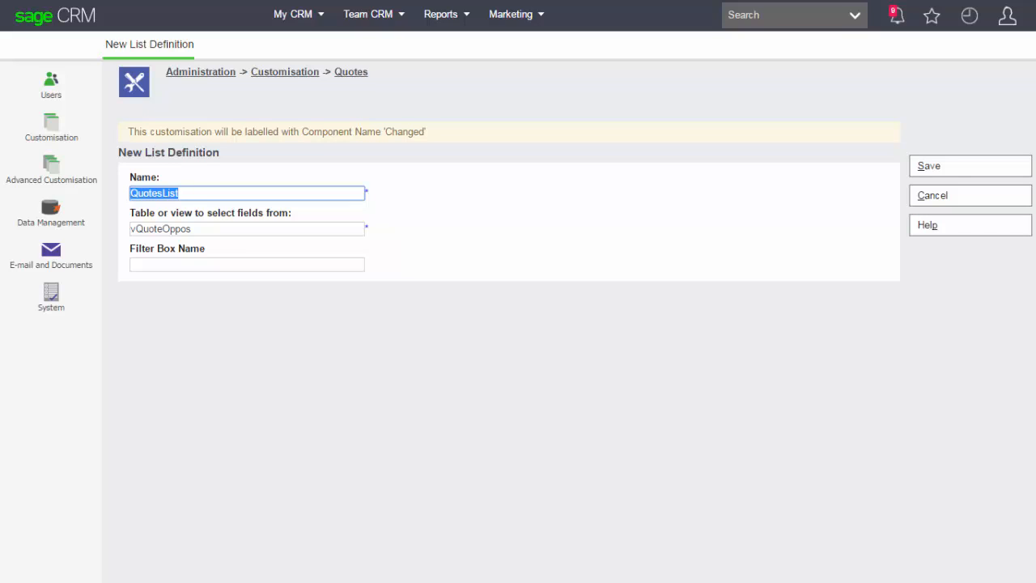
Check which view the QuotesList definition selects fields from, and inspect the script of the vQuoteOppos view.
{"action": "key", "text": "Tab"}
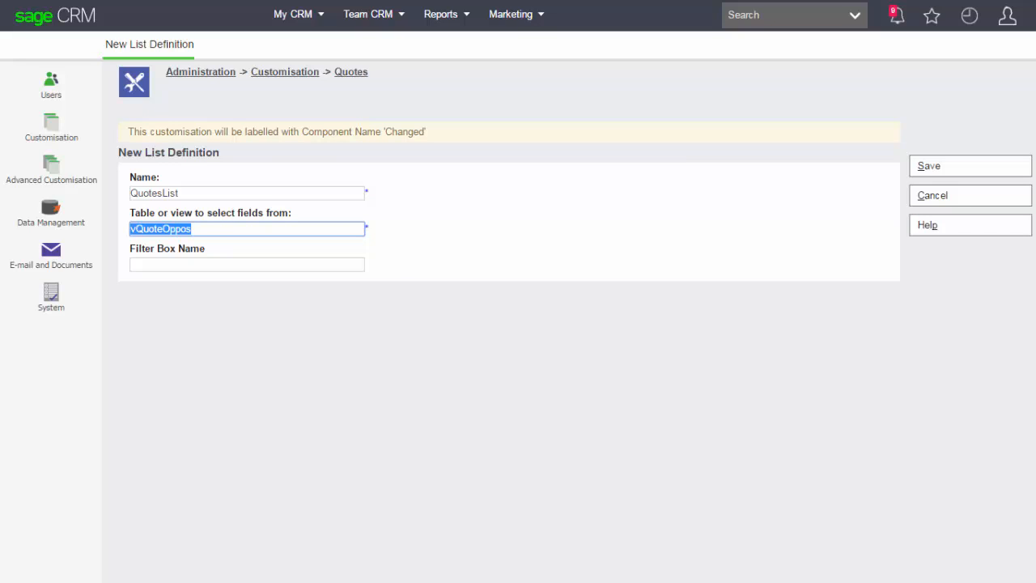
{"action": "key", "text": "Return"}
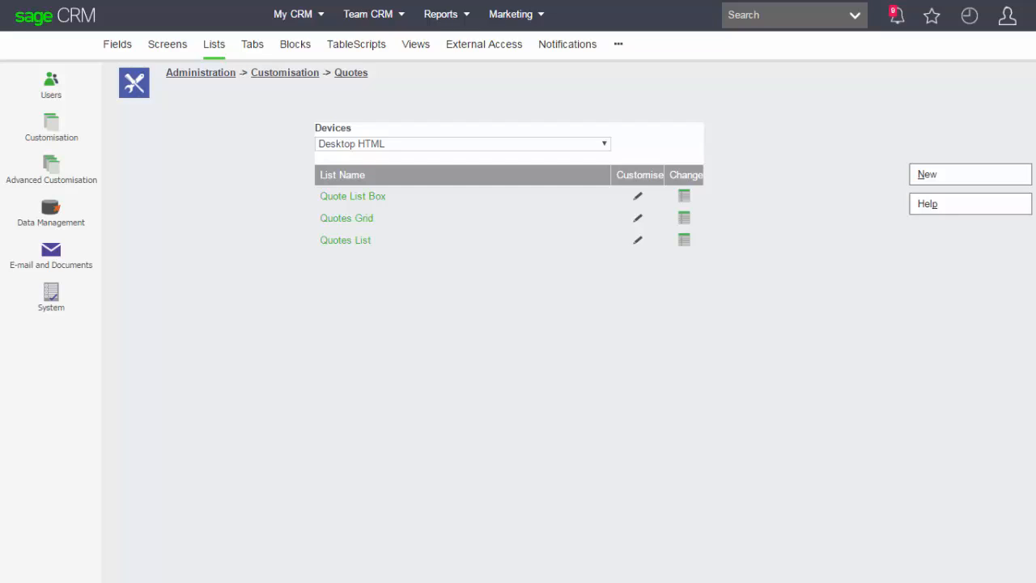
{"action": "left_click", "coordinate": [416, 44]}
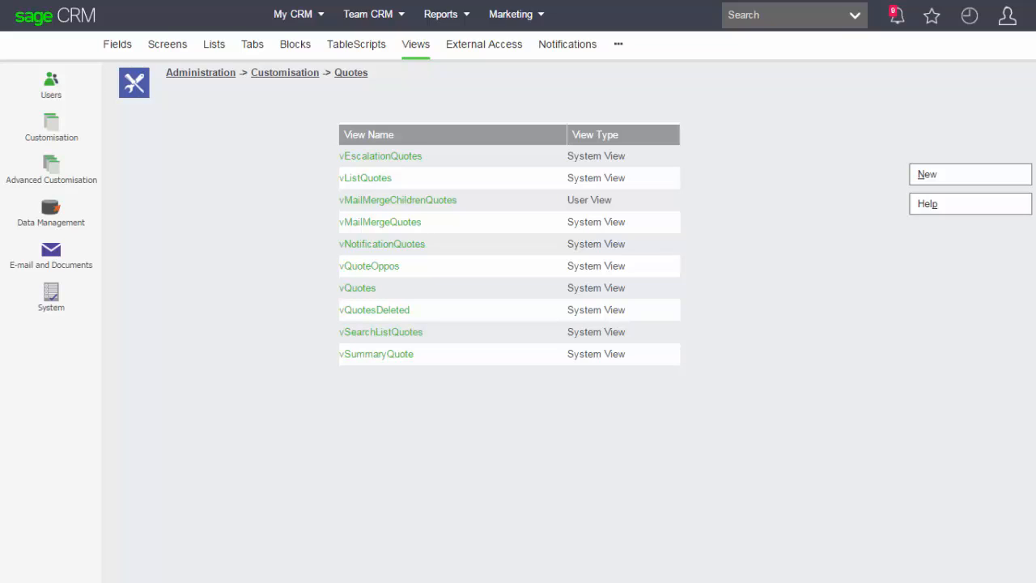
{"action": "left_click", "coordinate": [369, 266]}
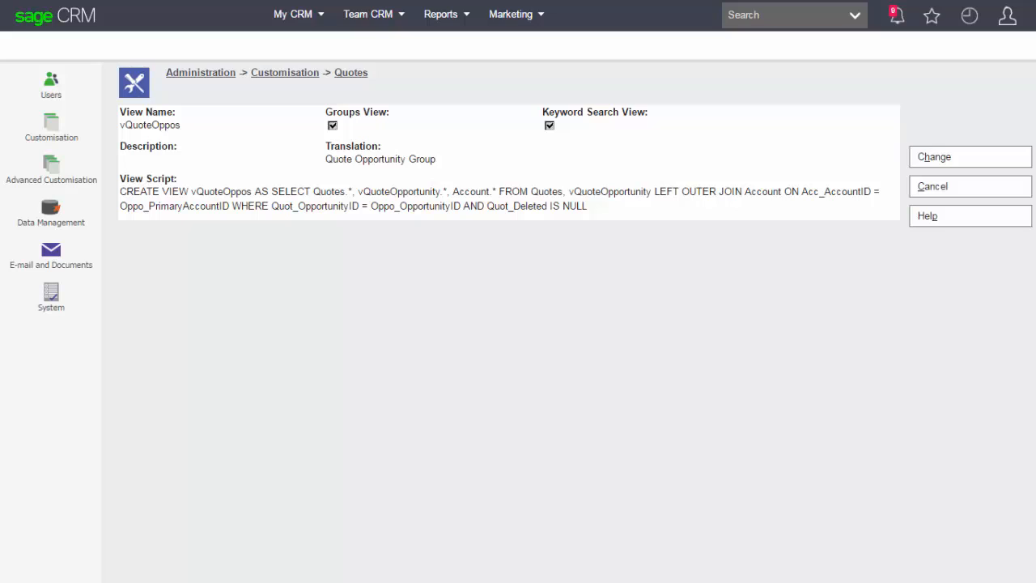
{"action": "double_click", "coordinate": [399, 191]}
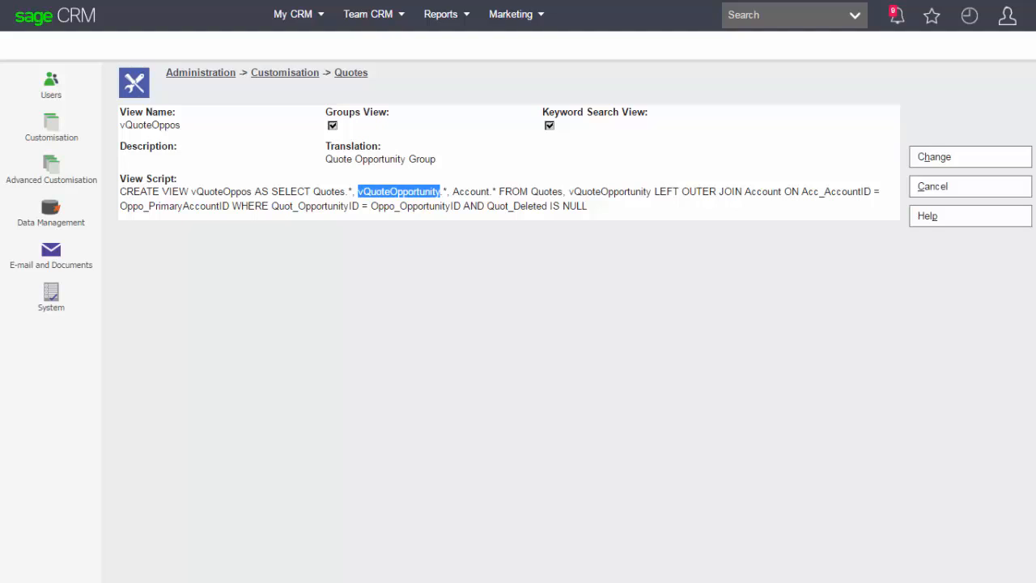
Inspect the script of the Opportunity entity's vQuoteOpportunity view for the Oppo_PrimaryCompanyId and Comp_CompanyId fields.
{"action": "left_click", "coordinate": [285, 73]}
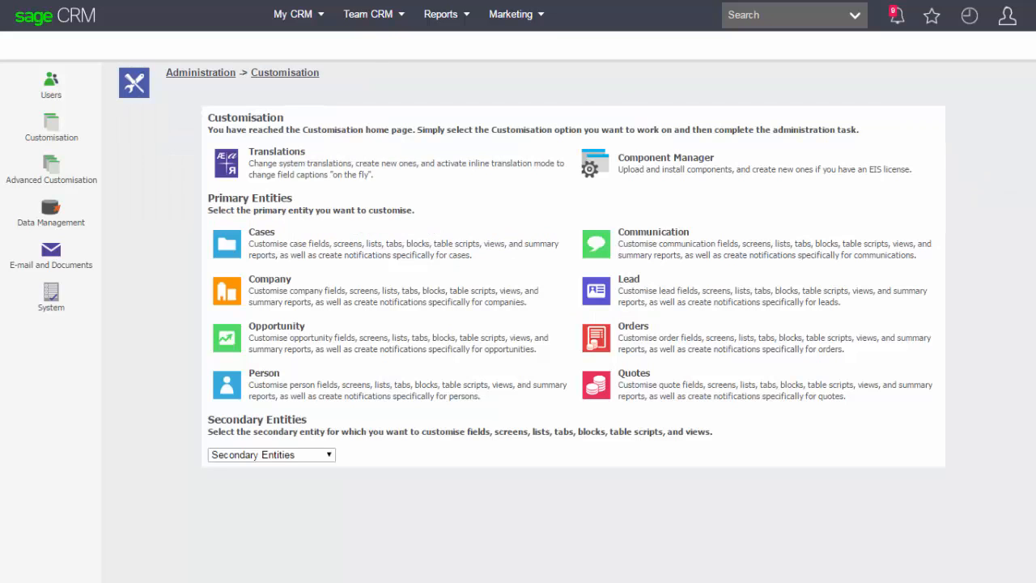
{"action": "left_click", "coordinate": [276, 326]}
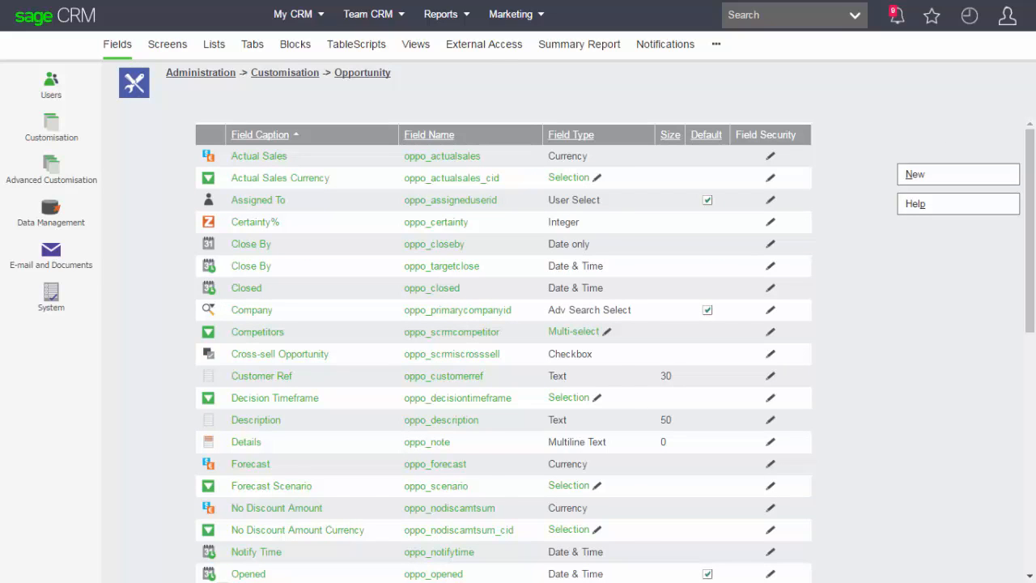
{"action": "left_click", "coordinate": [416, 45]}
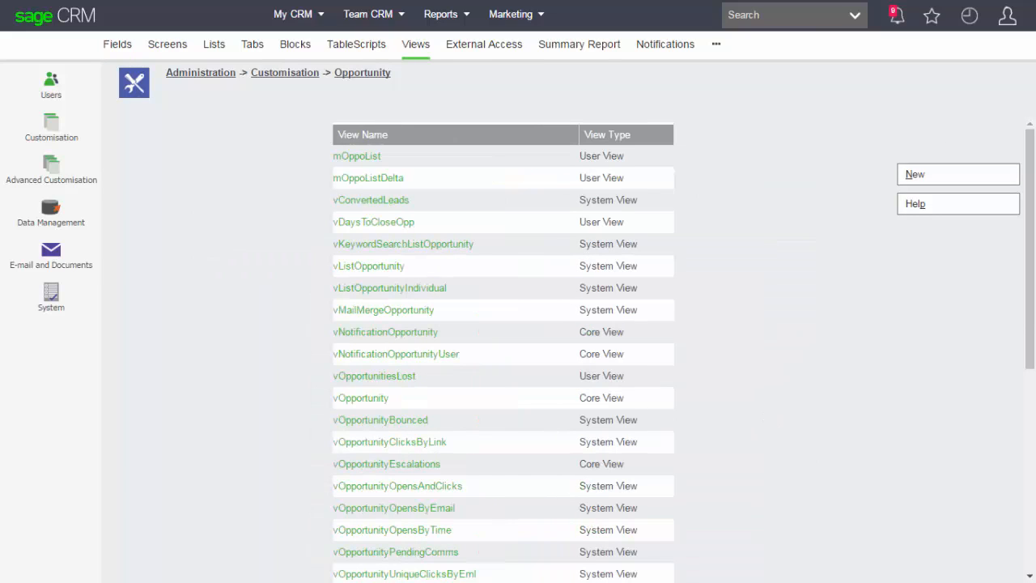
{"action": "scroll", "coordinate": [502, 348], "scroll_direction": "down", "scroll_amount": 5}
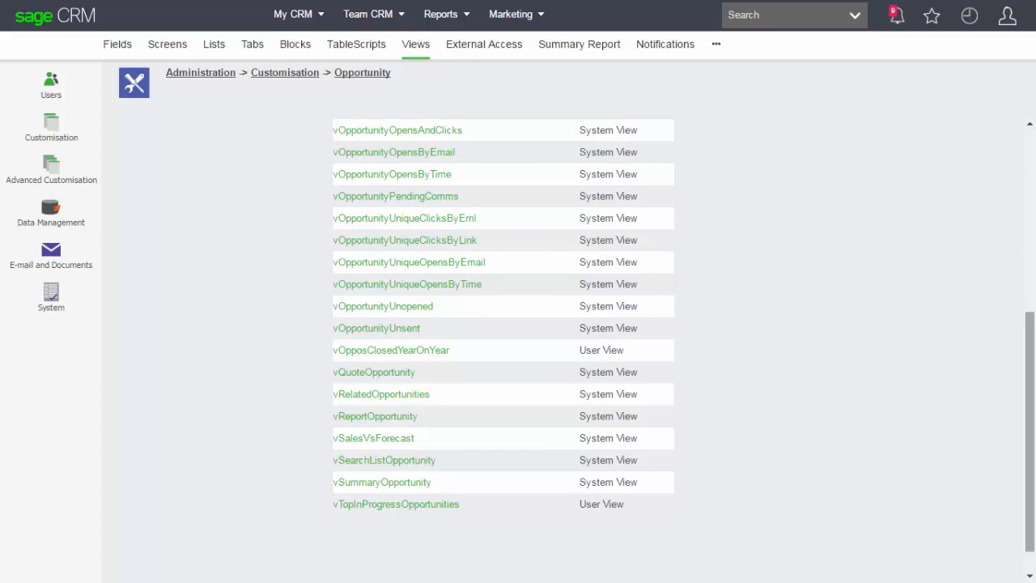
{"action": "left_click_drag", "start_coordinate": [416, 372], "coordinate": [333, 372]}
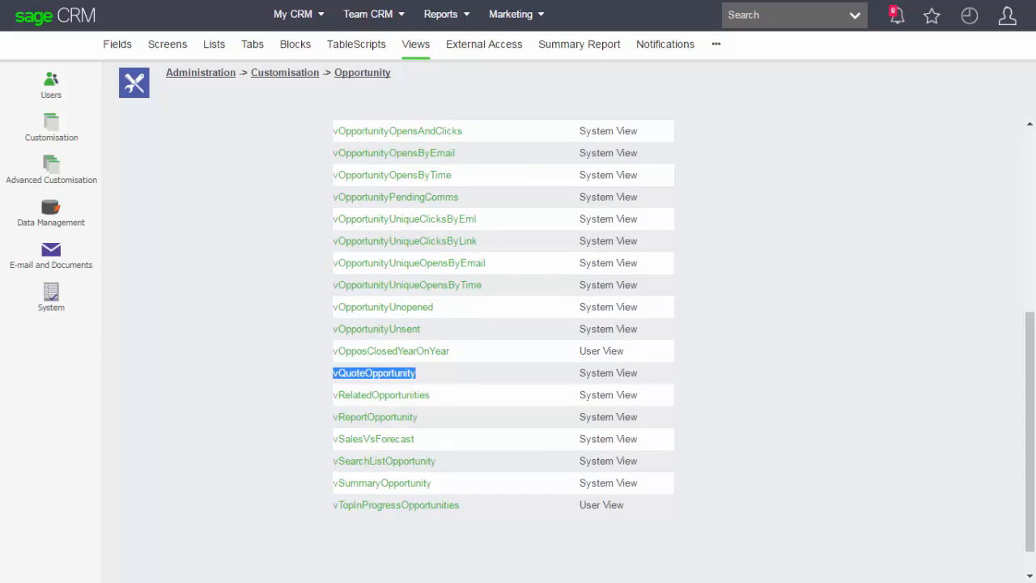
{"action": "left_click", "coordinate": [374, 373]}
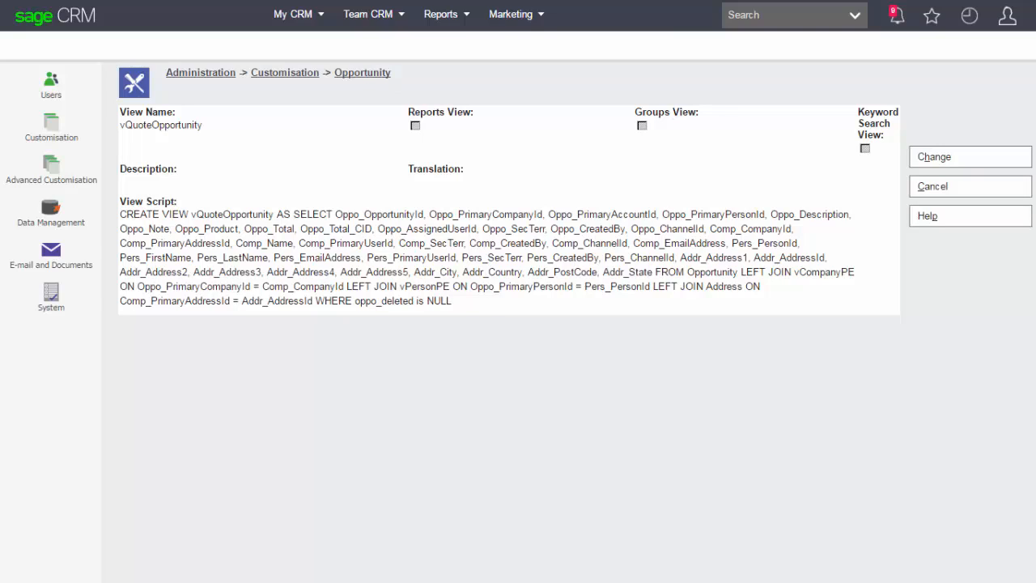
{"action": "double_click", "coordinate": [486, 215]}
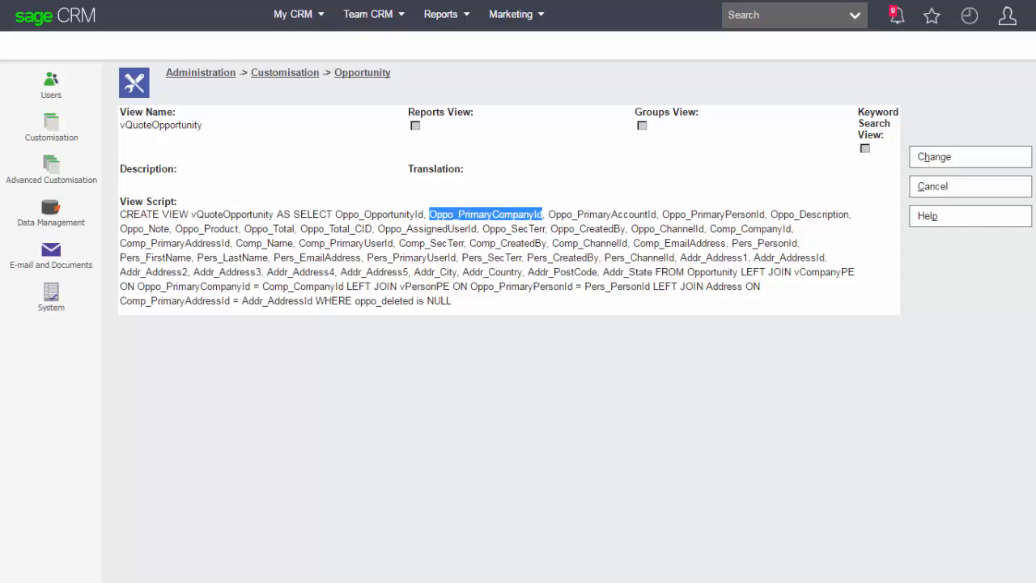
{"action": "double_click", "coordinate": [751, 229]}
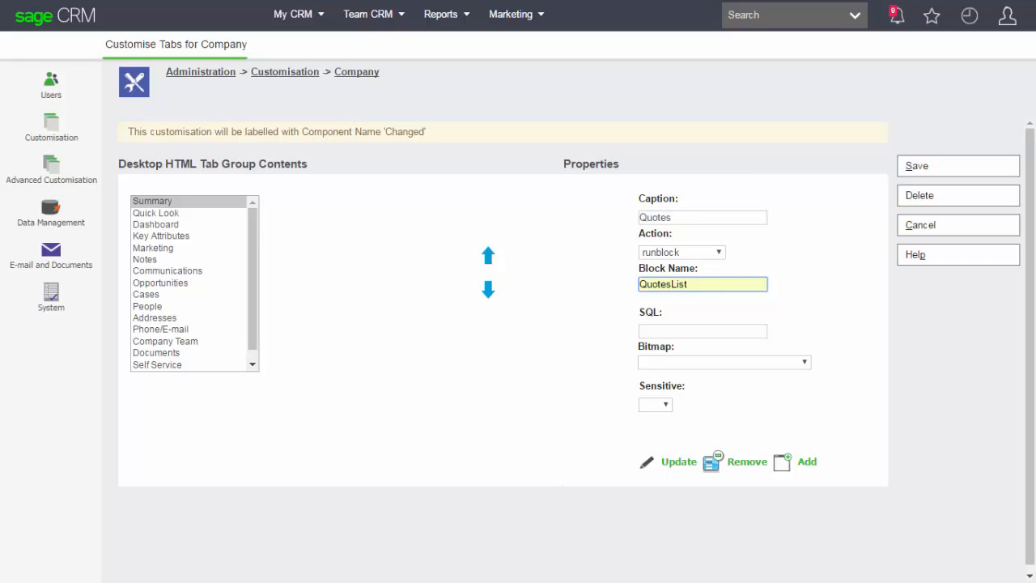
Add a Quotes tab that runs the QuotesList block to the Company tab group and check it on the Eurolandia company.
{"action": "left_click", "coordinate": [806, 462]}
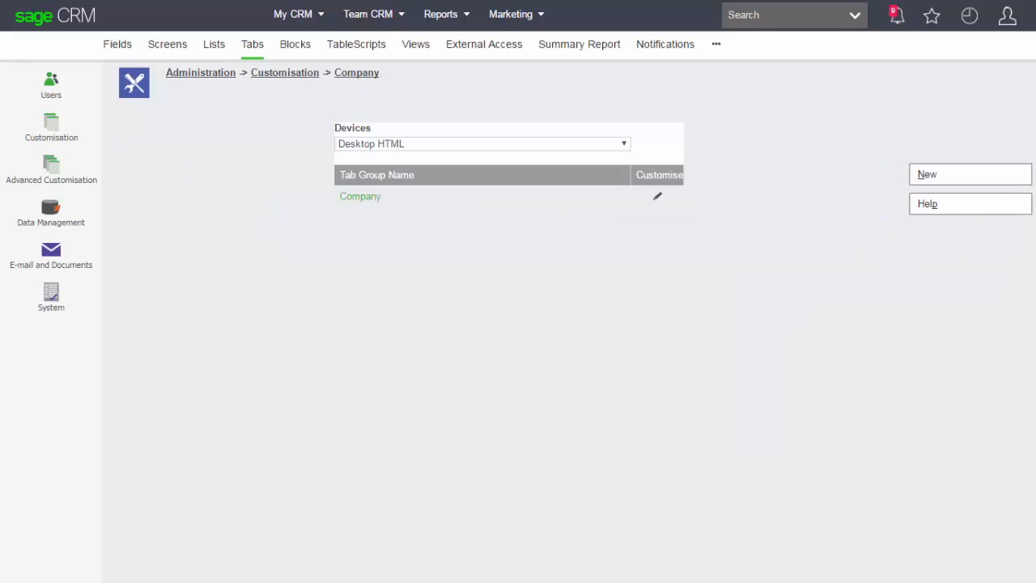
{"action": "left_click", "coordinate": [969, 15]}
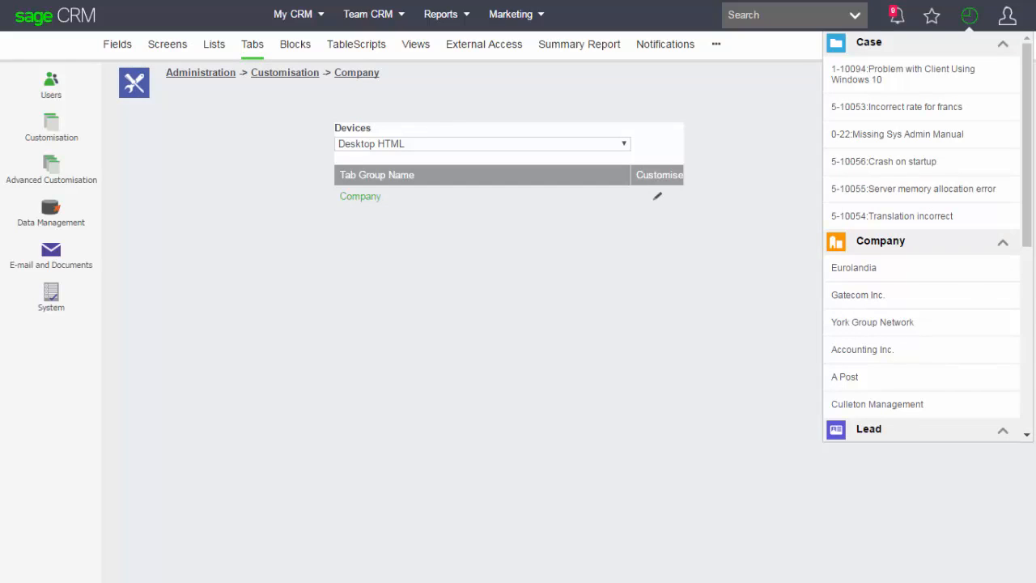
{"action": "left_click", "coordinate": [854, 268]}
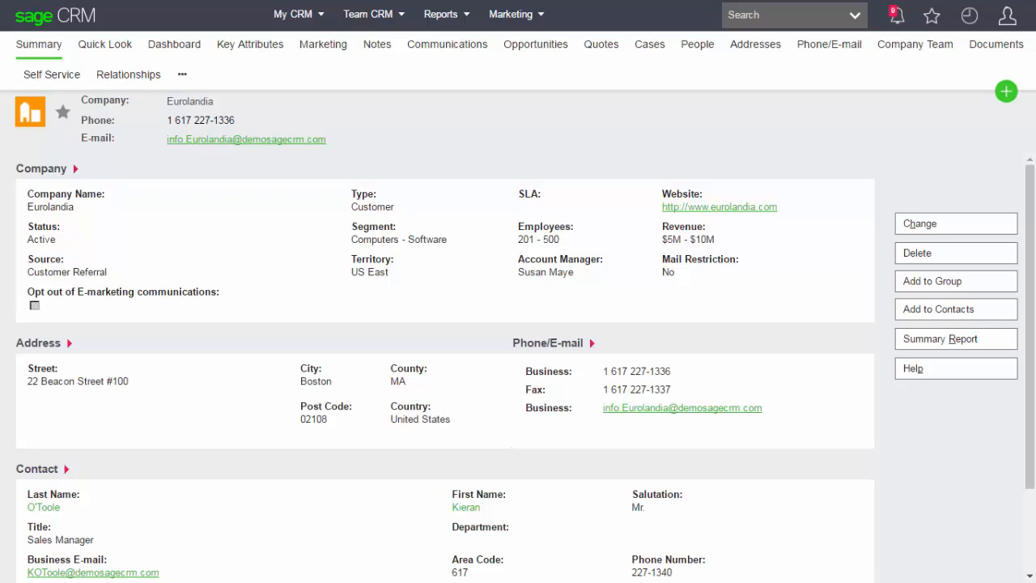
{"action": "left_click", "coordinate": [601, 44]}
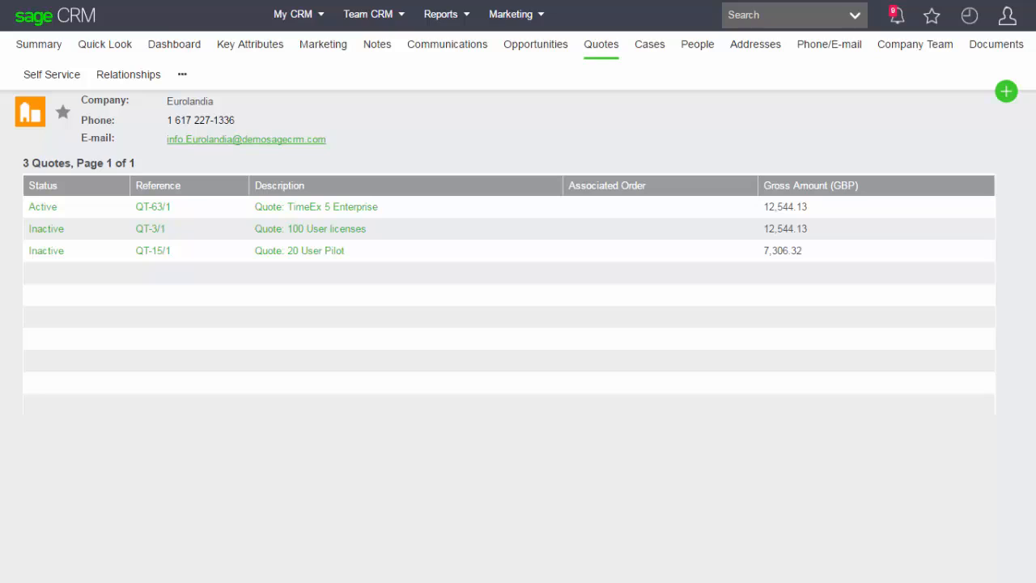
Examine the available database drivers in the details for a new external database connection.
{"action": "mouse_move", "coordinate": [1007, 16]}
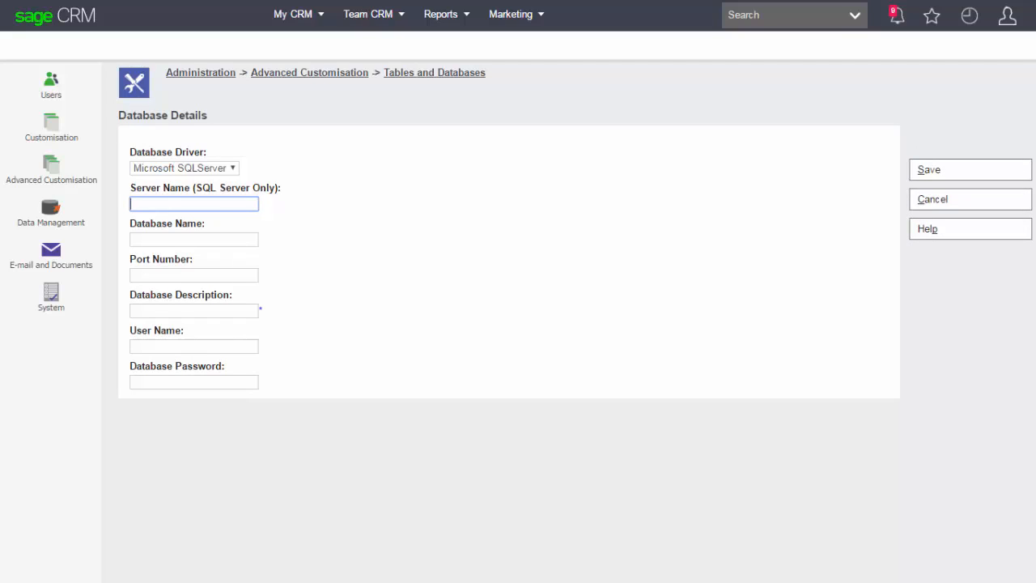
{"action": "left_click", "coordinate": [185, 168]}
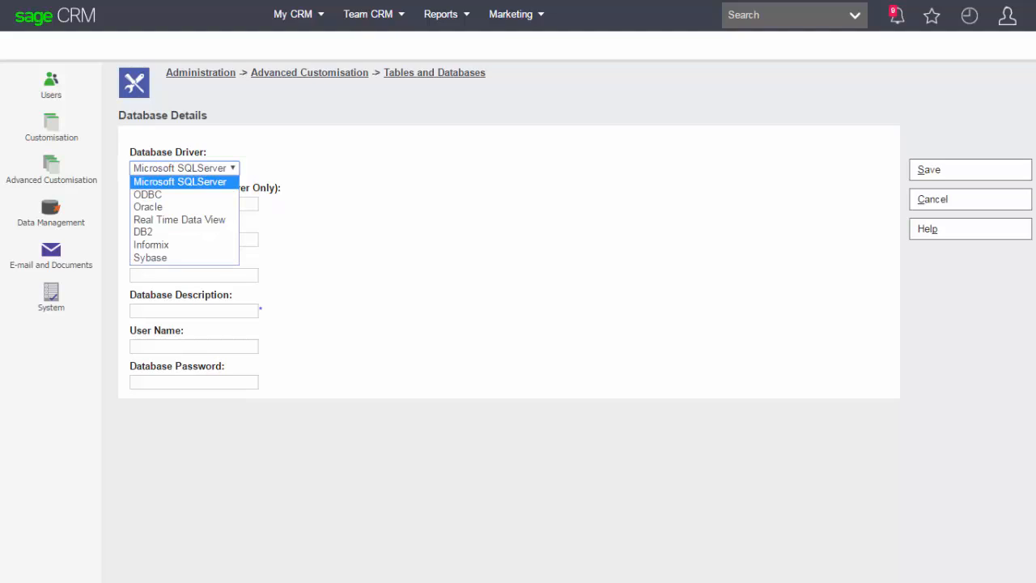
{"action": "left_click", "coordinate": [249, 203]}
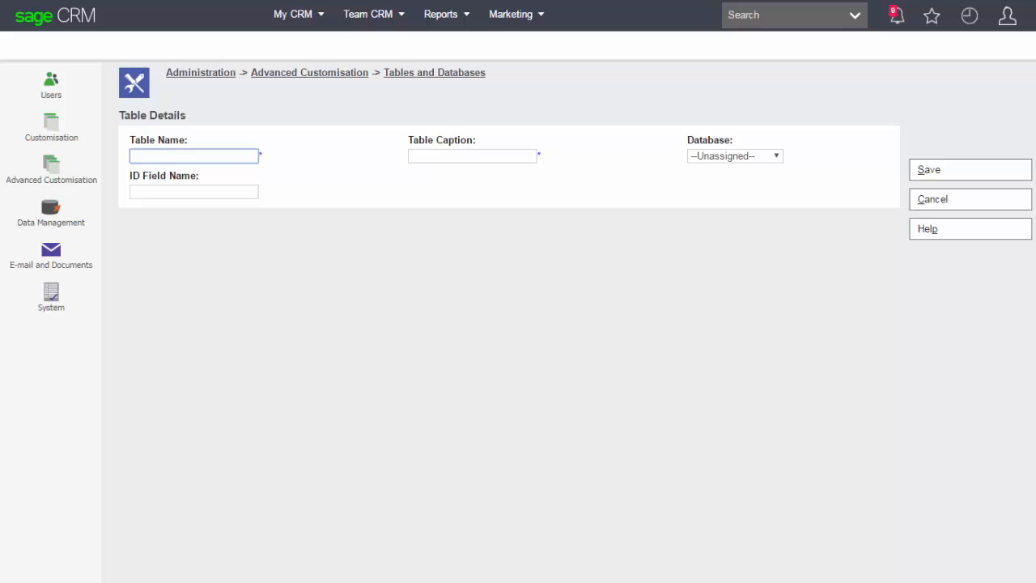
Define a new table connection named Contacts, with the caption Contacts, for the PanoplyTech database.
{"action": "type", "text": "Contacts"}
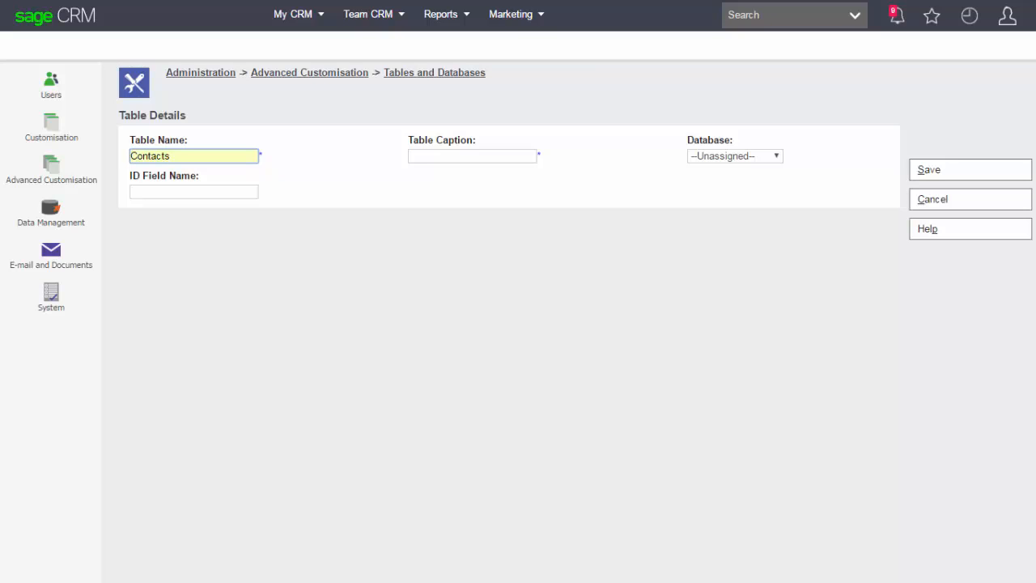
{"action": "key", "text": "Tab"}
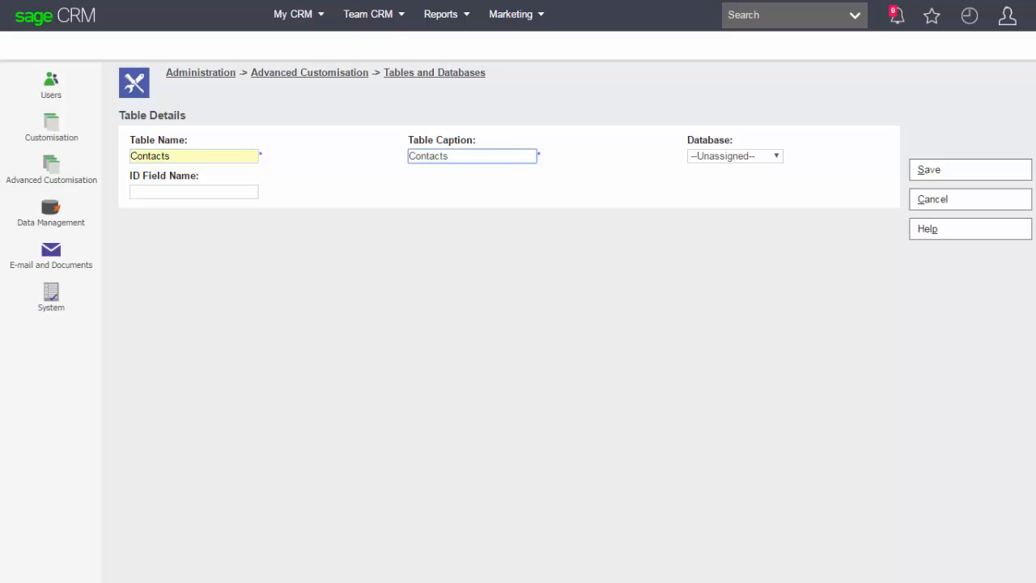
{"action": "left_click", "coordinate": [735, 157]}
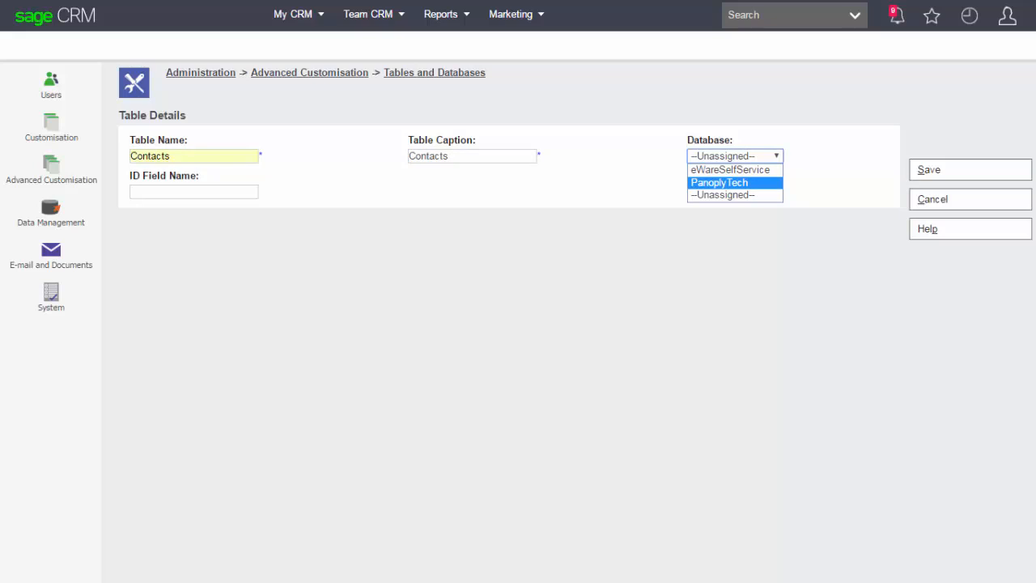
{"action": "left_click", "coordinate": [735, 182]}
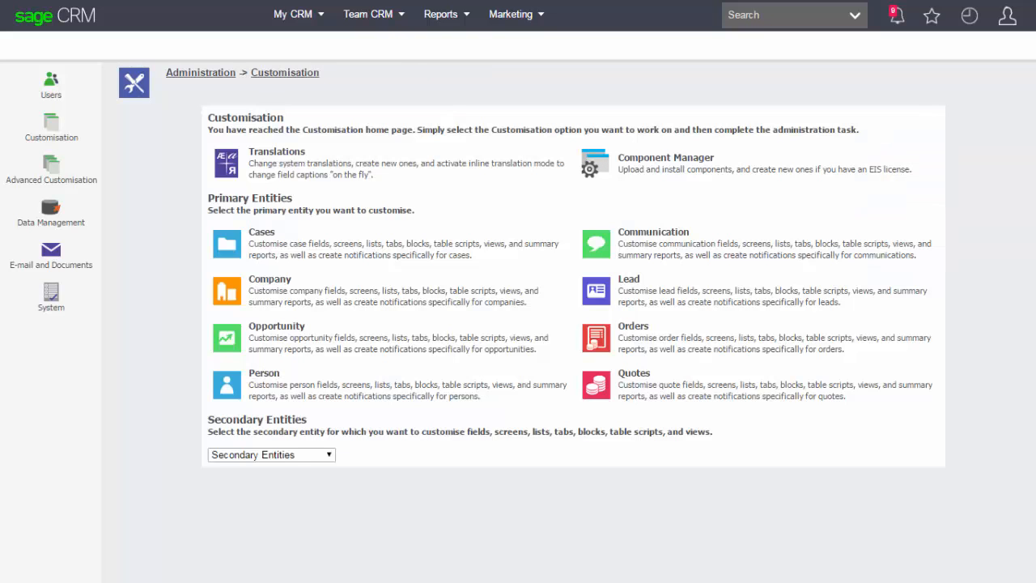
Change the address field of the Contacts secondary entity to a Selection entry type with the addr_country lookup family.
{"action": "left_click", "coordinate": [271, 455]}
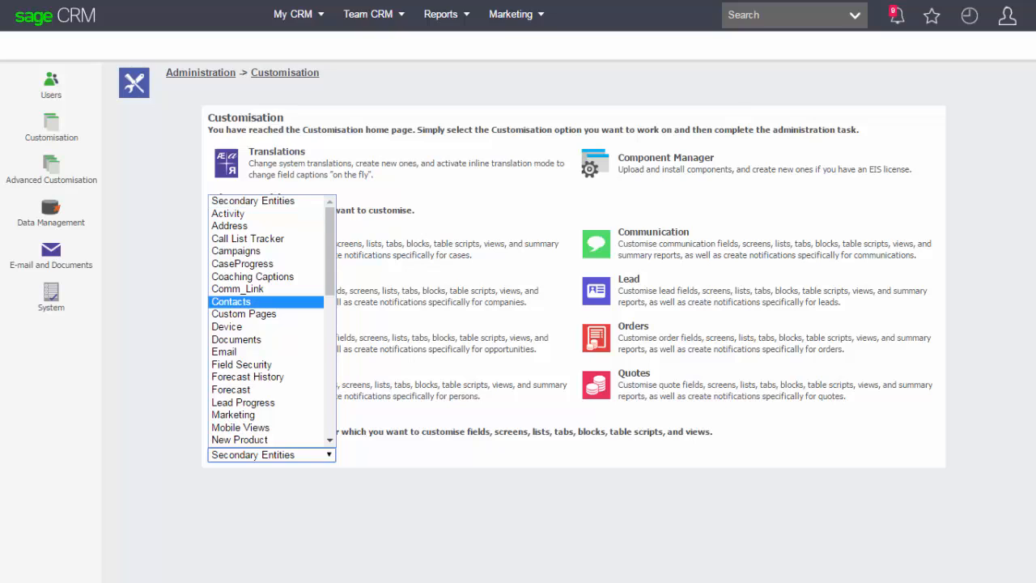
{"action": "left_click", "coordinate": [232, 302]}
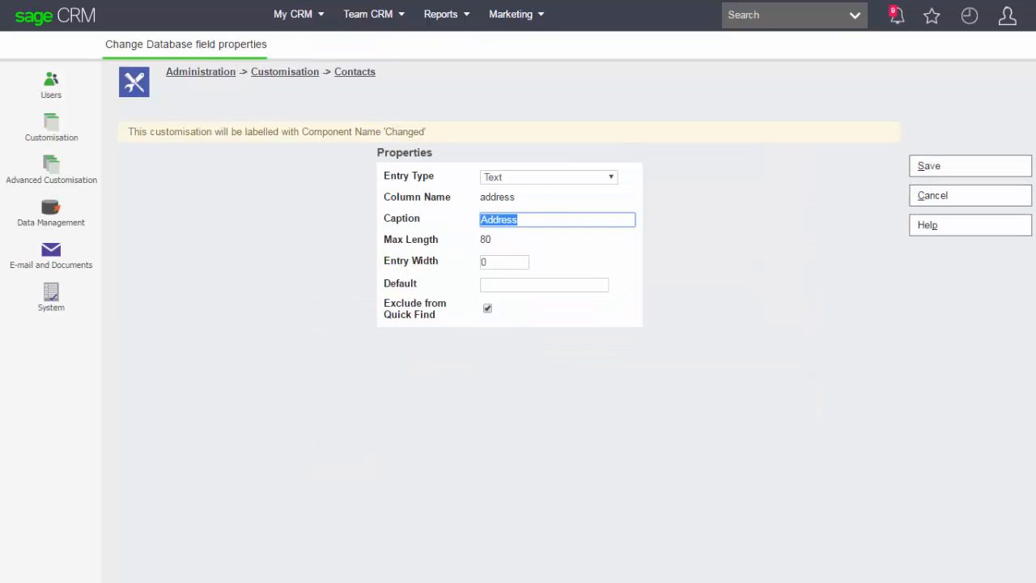
{"action": "left_click", "coordinate": [549, 177]}
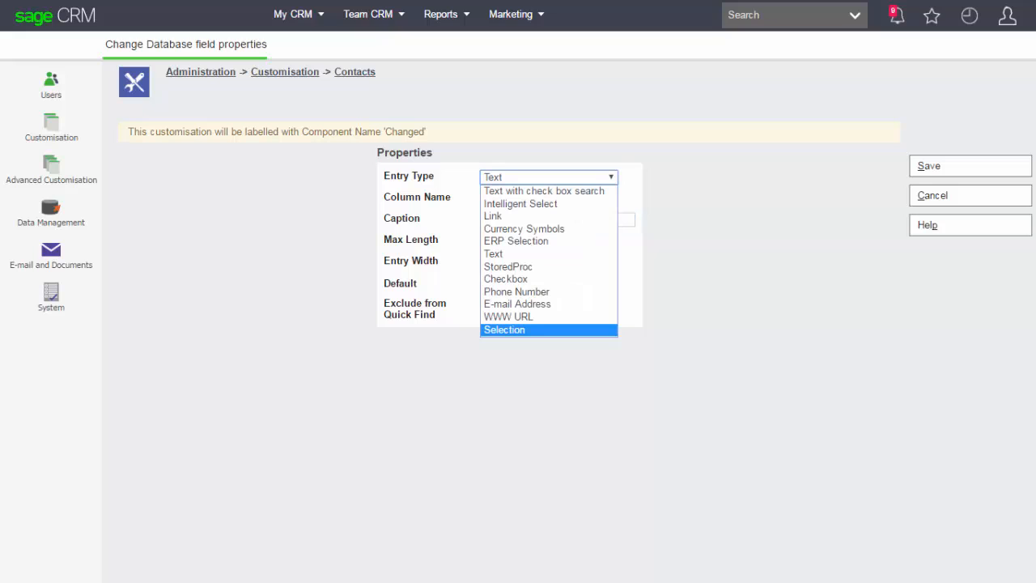
{"action": "key", "text": "Return"}
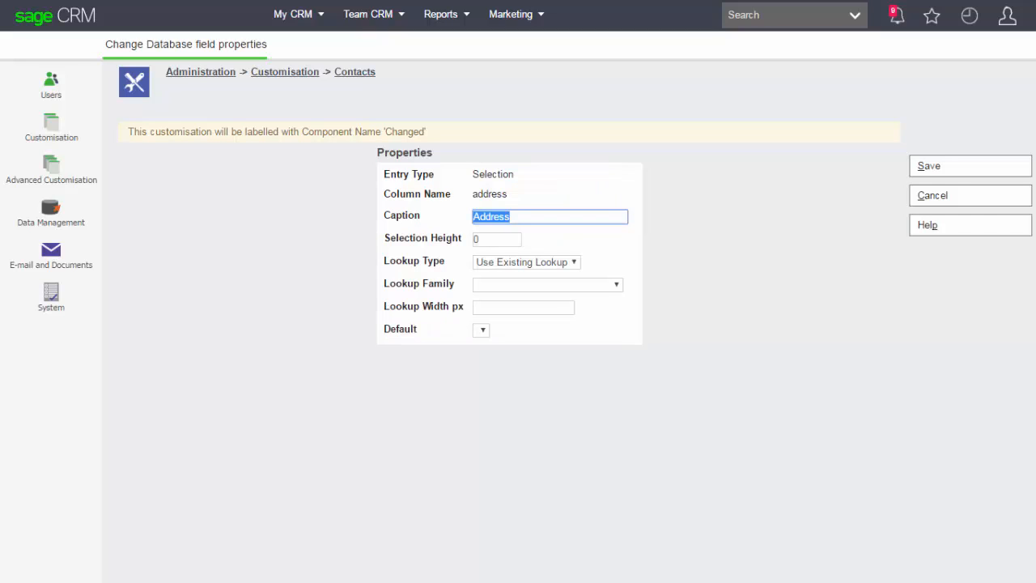
{"action": "left_click", "coordinate": [548, 285]}
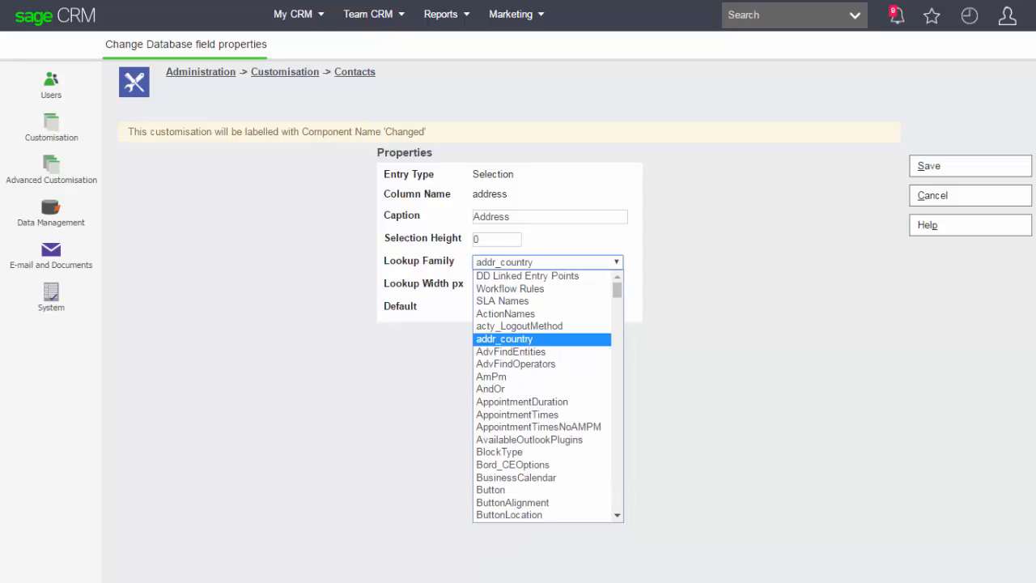
{"action": "key", "text": "Escape"}
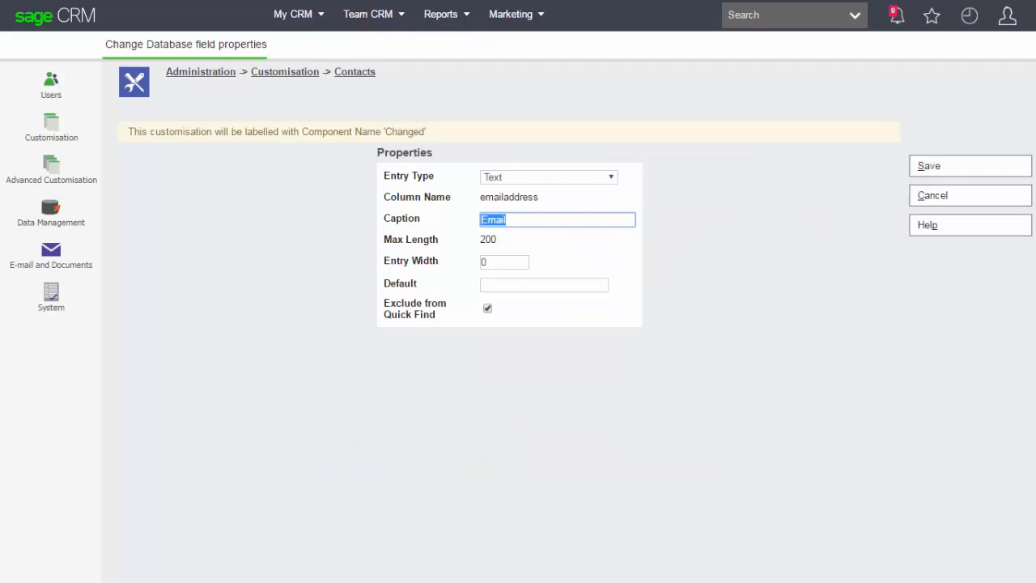
Set the entry type of the emailaddress field to E-mail Address and of the webpage field to WWW URL in the Contacts entity.
{"action": "left_click", "coordinate": [610, 178]}
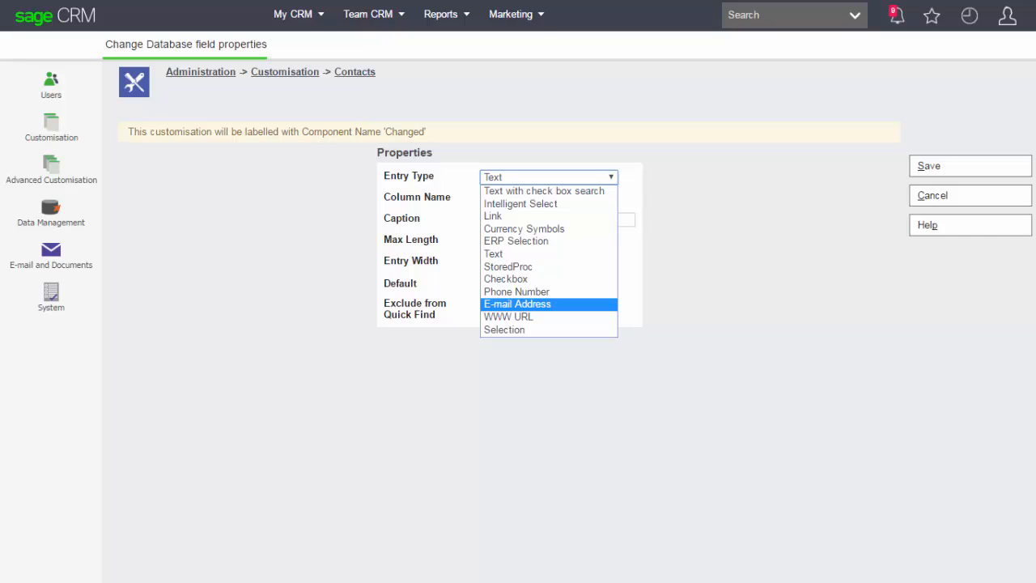
{"action": "key", "text": "Return"}
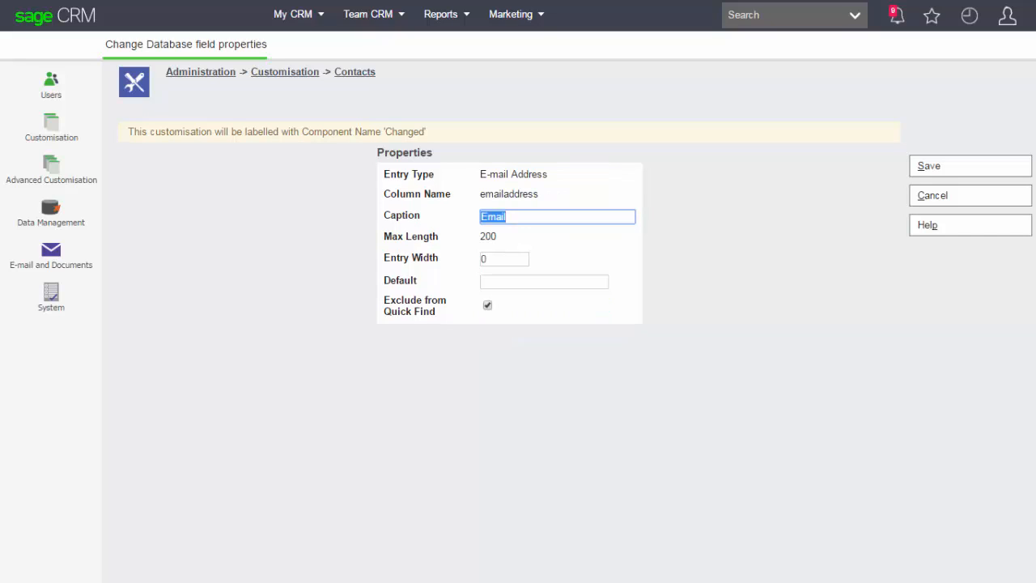
{"action": "key", "text": "alt+s"}
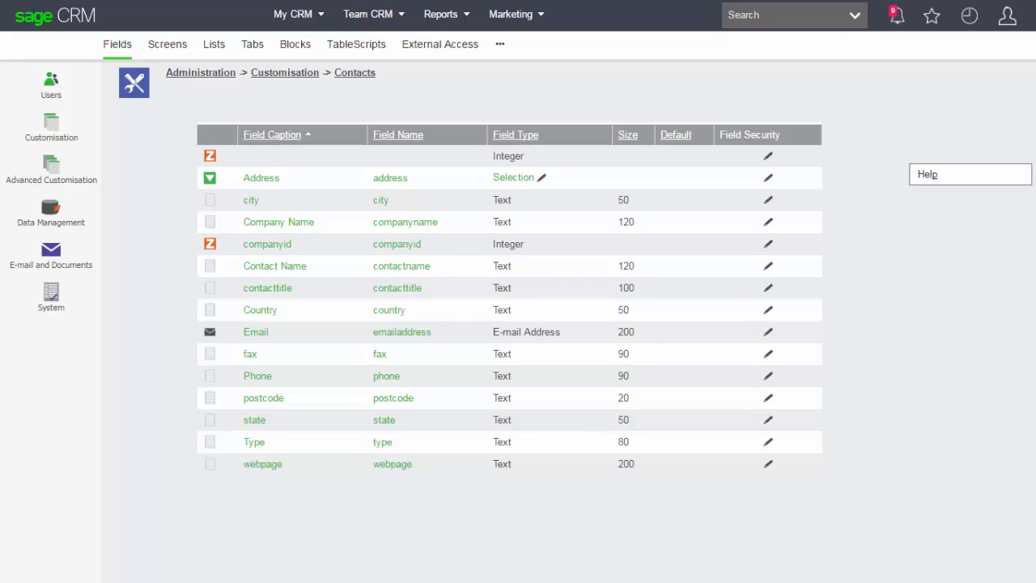
{"action": "left_click", "coordinate": [263, 464]}
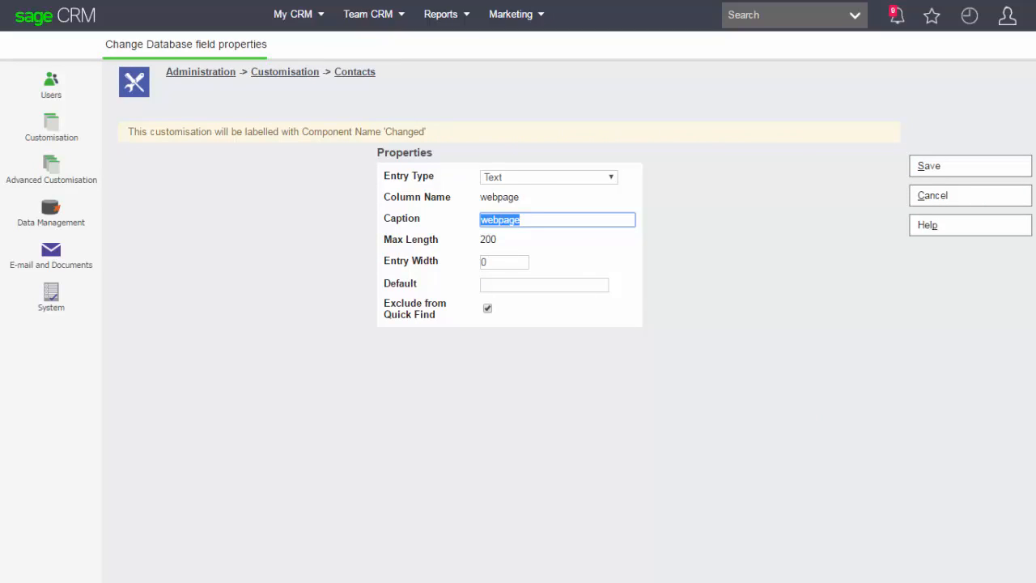
{"action": "left_click", "coordinate": [548, 177]}
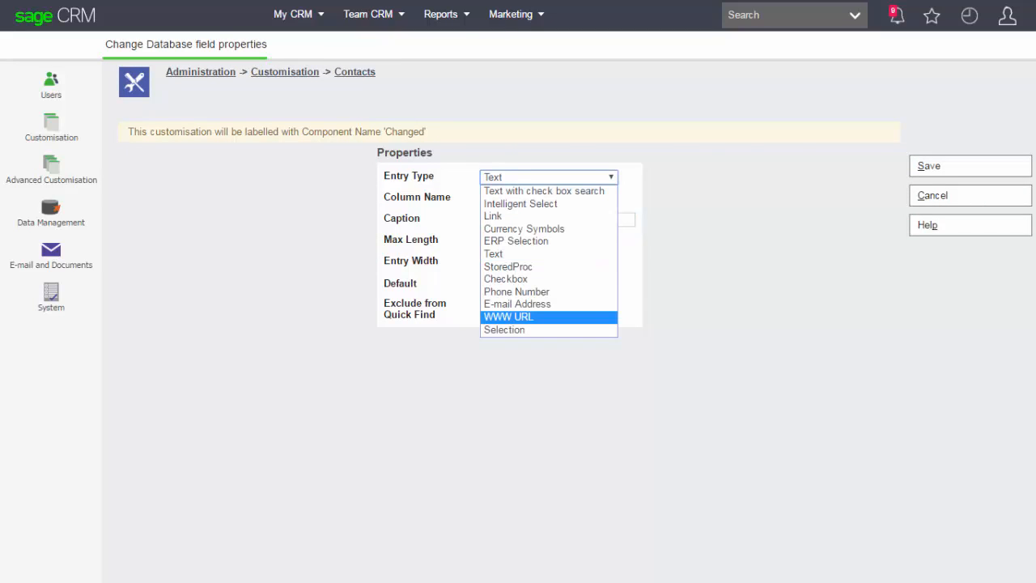
{"action": "left_click", "coordinate": [508, 317]}
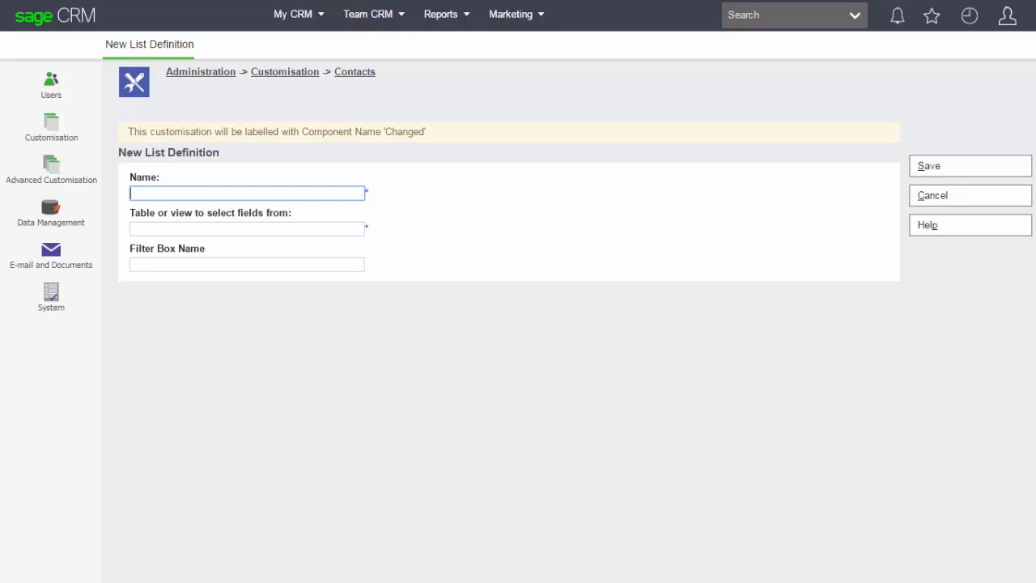
Create a new list definition named ContactsList for the Contacts entity, selecting its fields from the Contacts table.
{"action": "type", "text": "ContactsList"}
{"action": "key", "text": "Tab"}
{"action": "type", "text": "Contacts"}
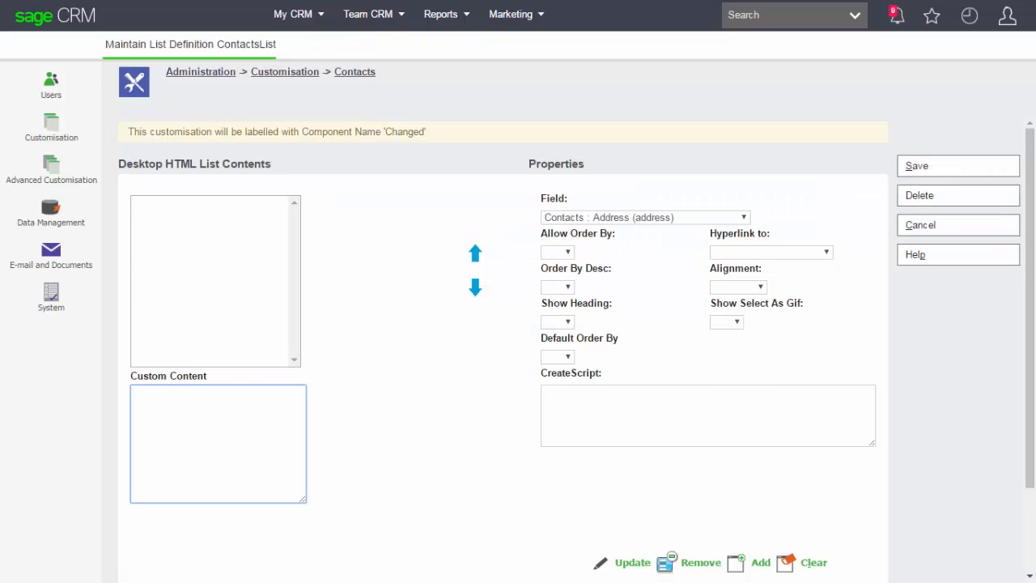
Add the Company Name and Country fields to the contents of the ContactsList definition.
{"action": "left_click", "coordinate": [645, 217]}
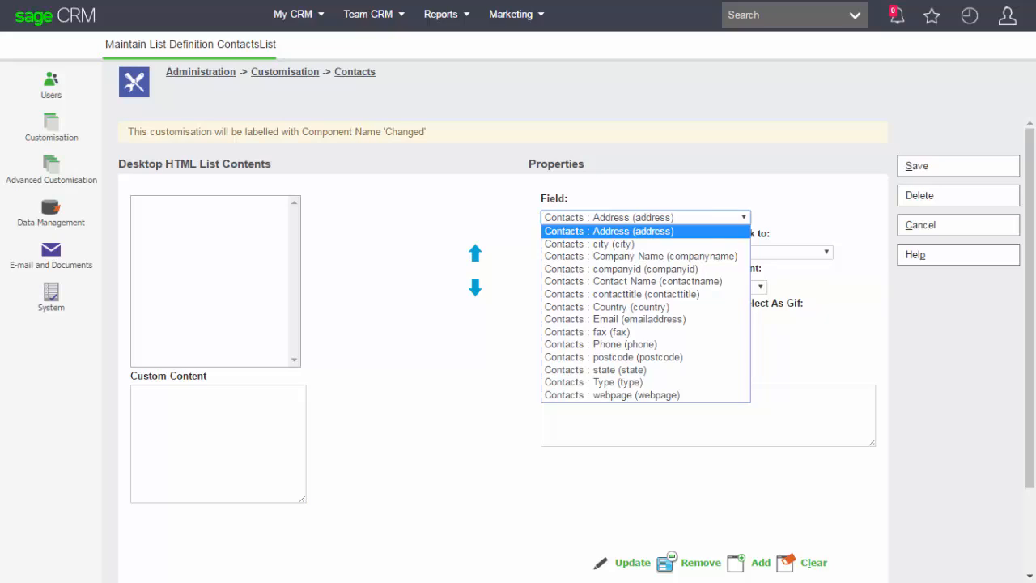
{"action": "left_click", "coordinate": [641, 257]}
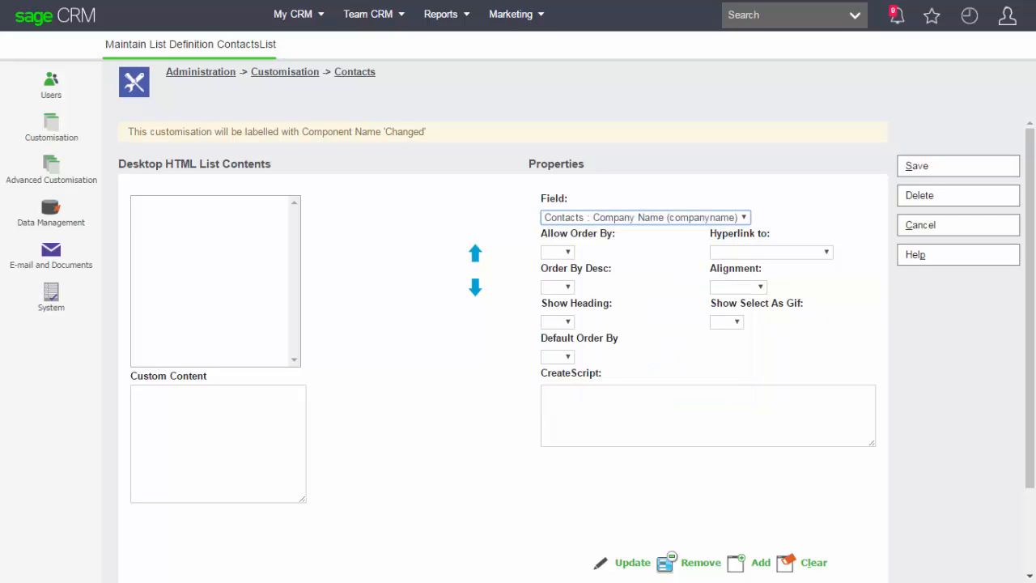
{"action": "left_click", "coordinate": [760, 561]}
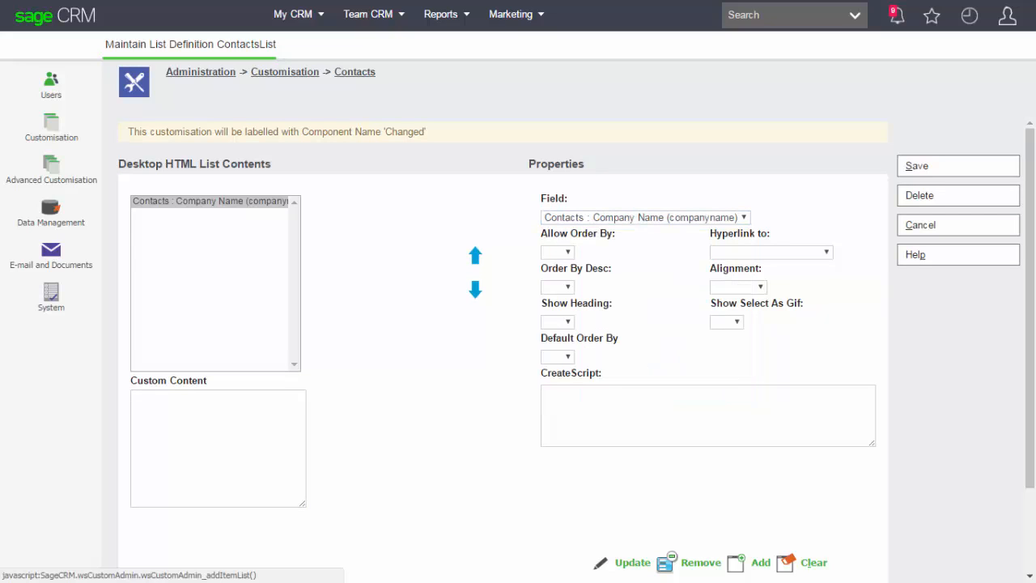
{"action": "left_click", "coordinate": [645, 216]}
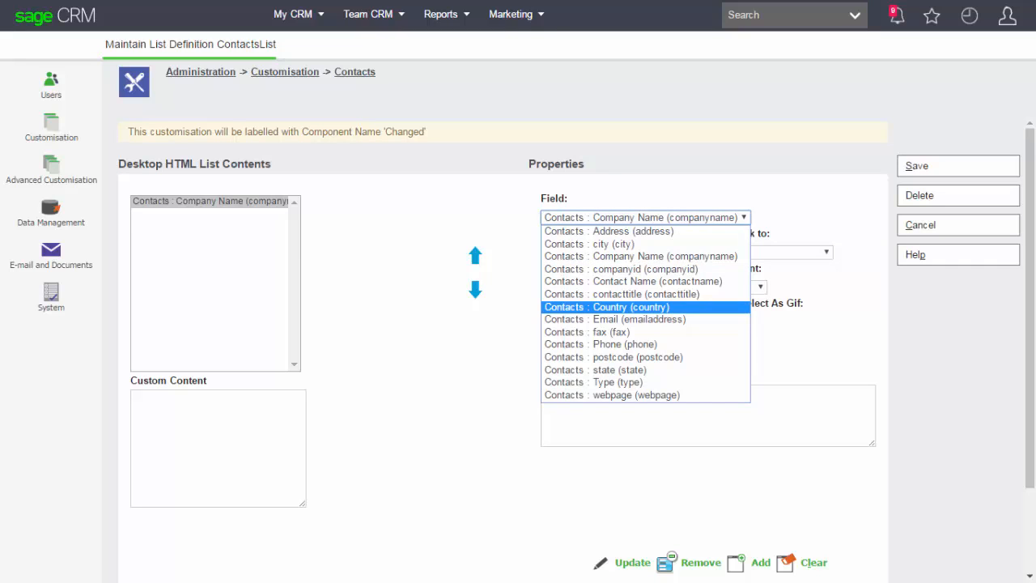
{"action": "left_click", "coordinate": [645, 307]}
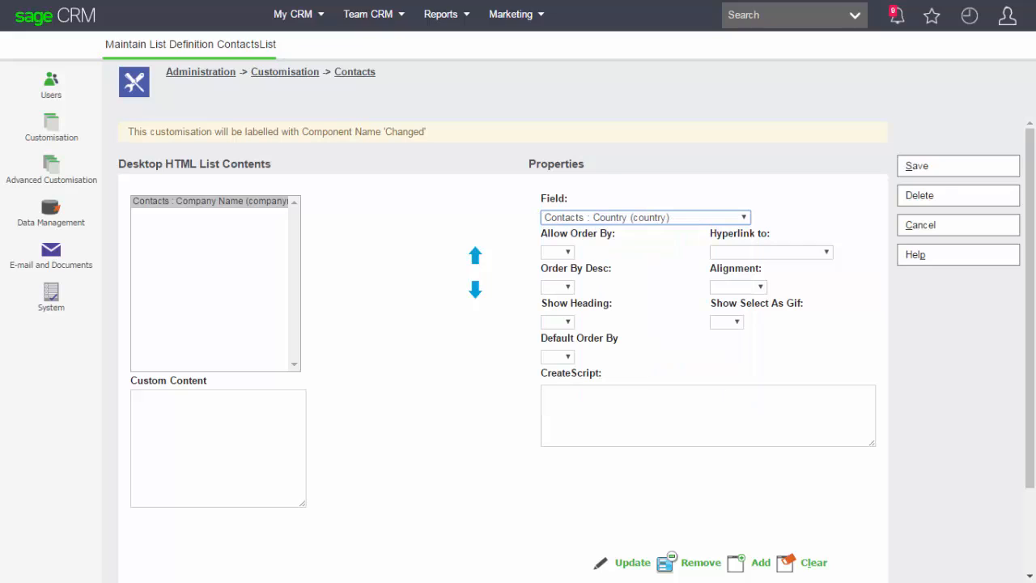
{"action": "left_click", "coordinate": [760, 562]}
Add the Email and webpage fields below Country in the ContactsList definition and save the list.
{"action": "left_click", "coordinate": [645, 216]}
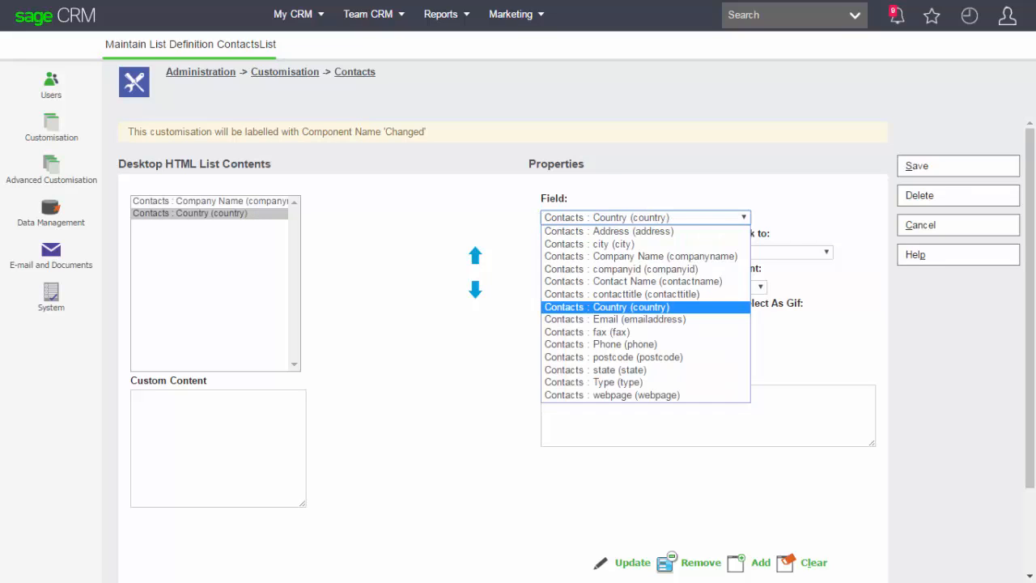
{"action": "key", "text": "Down"}
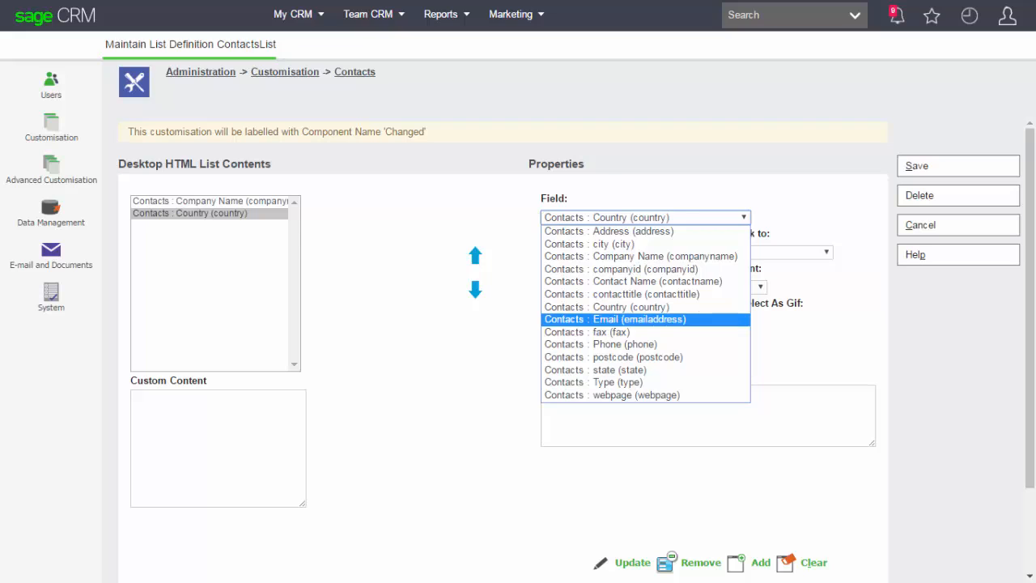
{"action": "key", "text": "Return"}
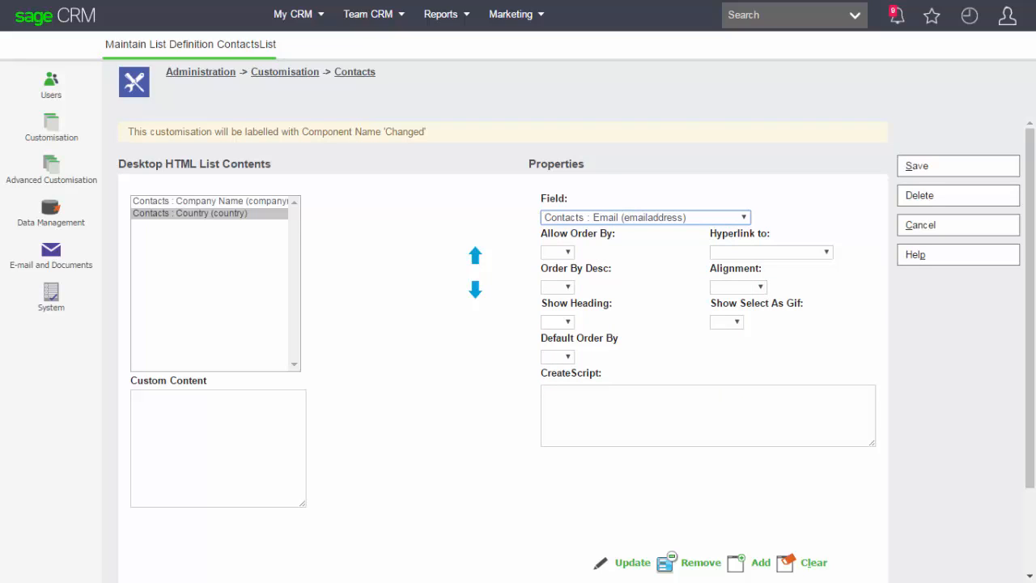
{"action": "left_click", "coordinate": [760, 563]}
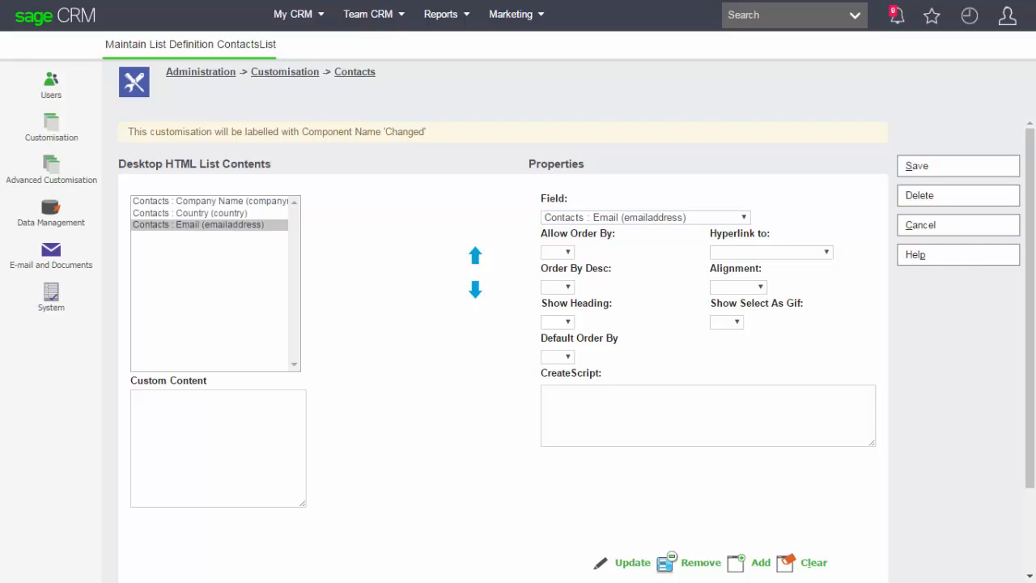
{"action": "left_click", "coordinate": [644, 217]}
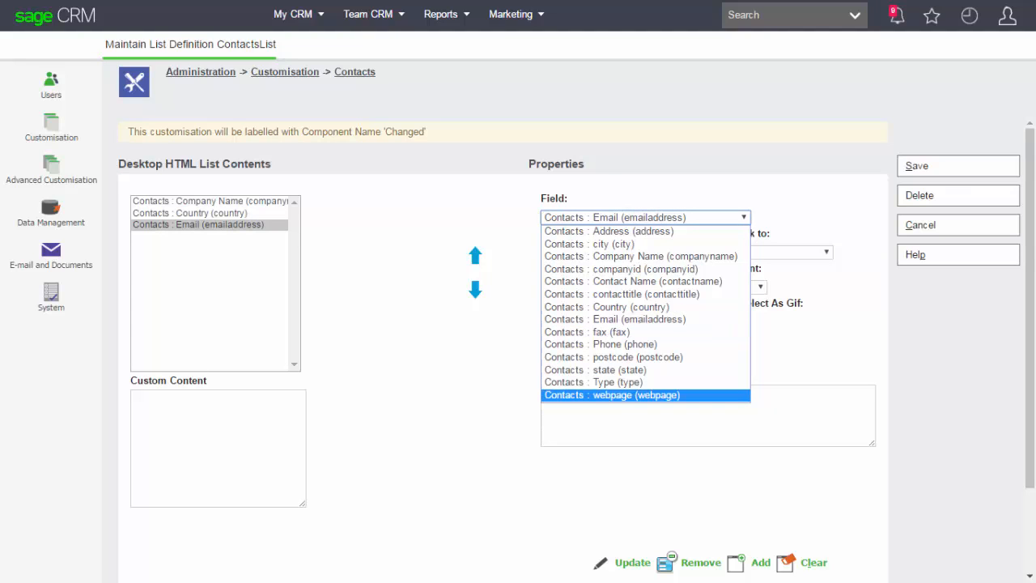
{"action": "key", "text": "Return"}
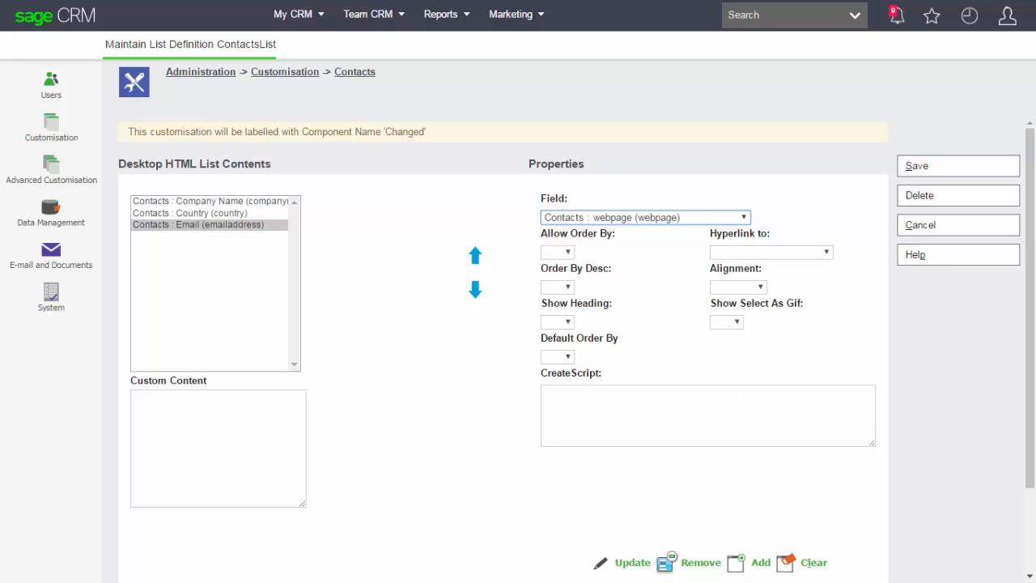
{"action": "left_click", "coordinate": [760, 562]}
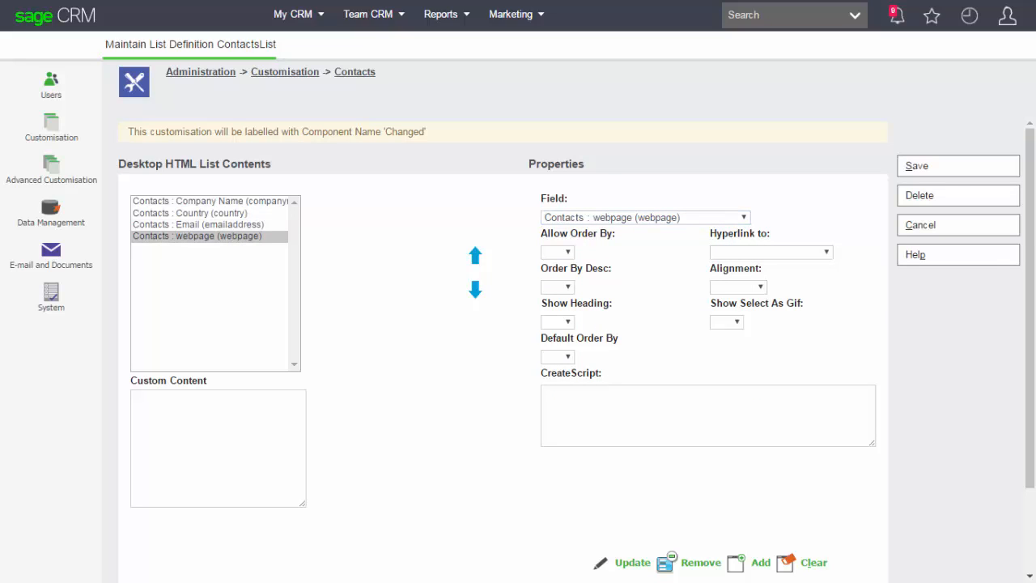
{"action": "left_click", "coordinate": [958, 166]}
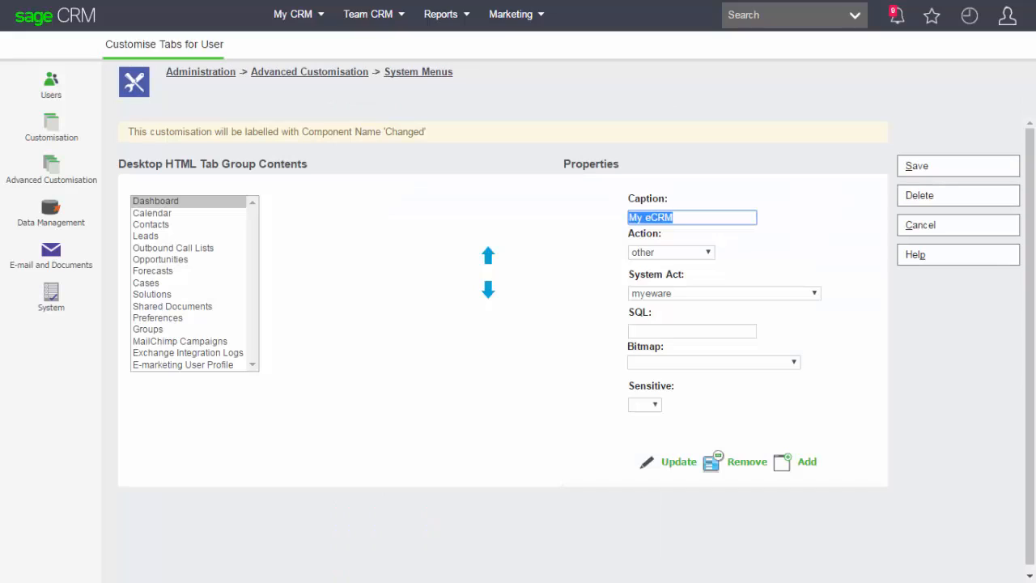
Add an ERP Contacts tab with the runblock action for ContactsList below Contacts in the User tab group, and view it in My CRM.
{"action": "type", "text": "ERP Contacts"}
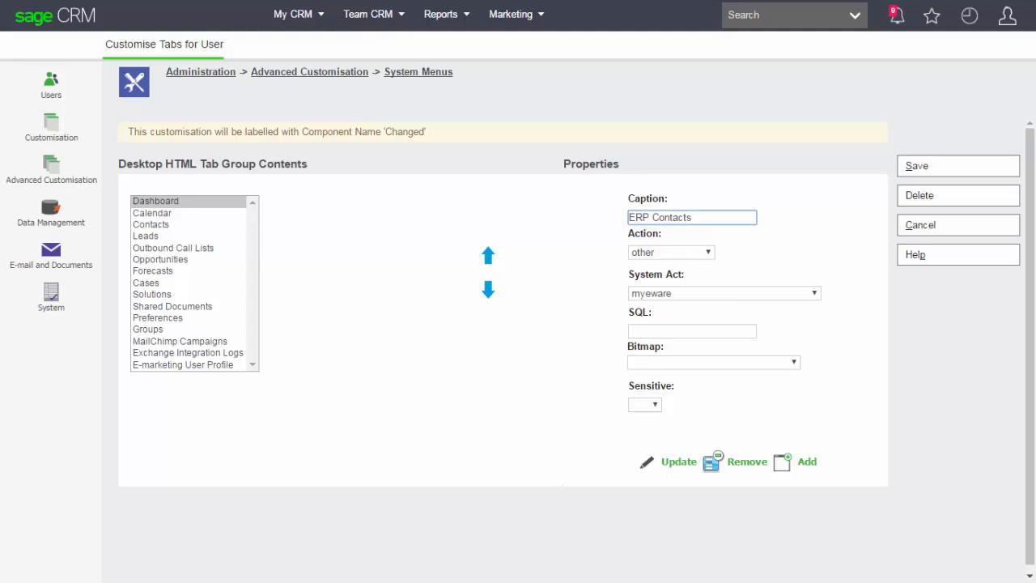
{"action": "left_click", "coordinate": [671, 252]}
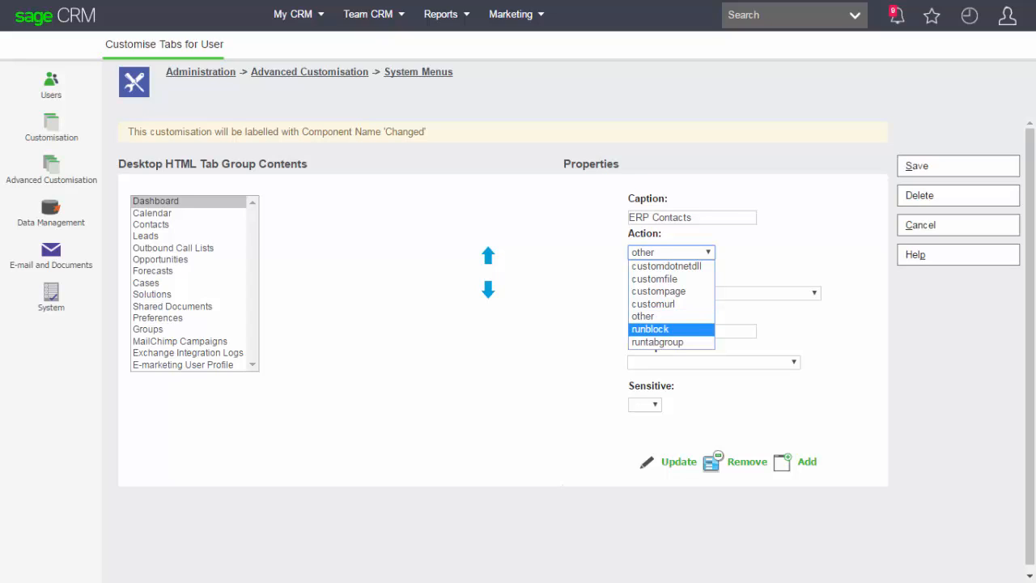
{"action": "left_click", "coordinate": [671, 330]}
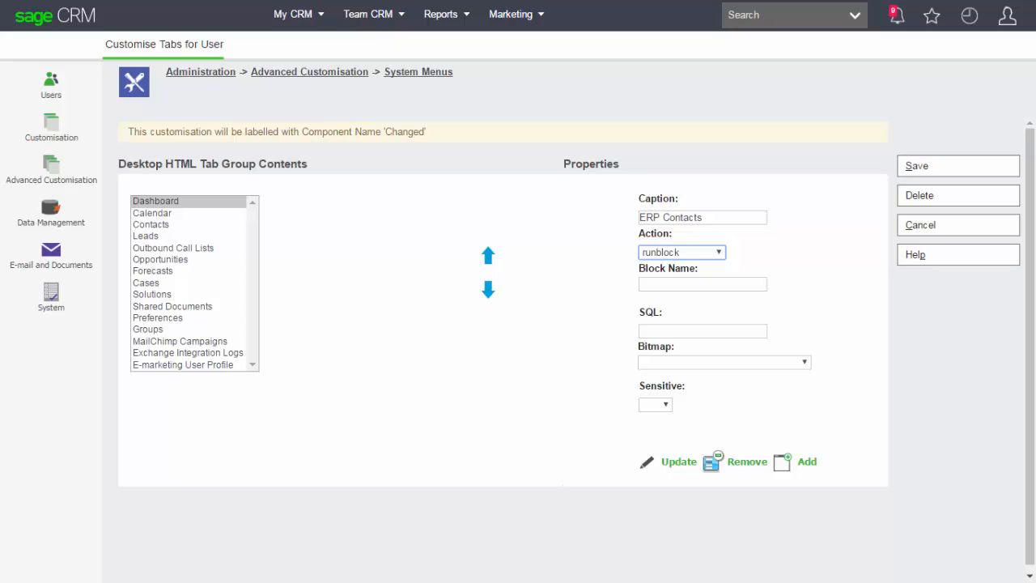
{"action": "left_click", "coordinate": [702, 284]}
{"action": "type", "text": "ContactsList"}
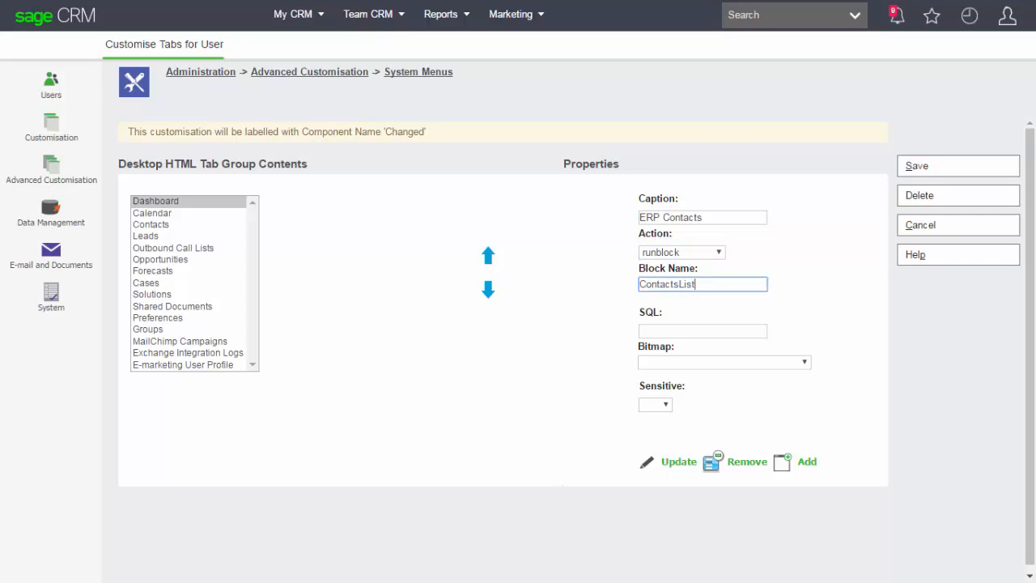
{"action": "left_click", "coordinate": [807, 461]}
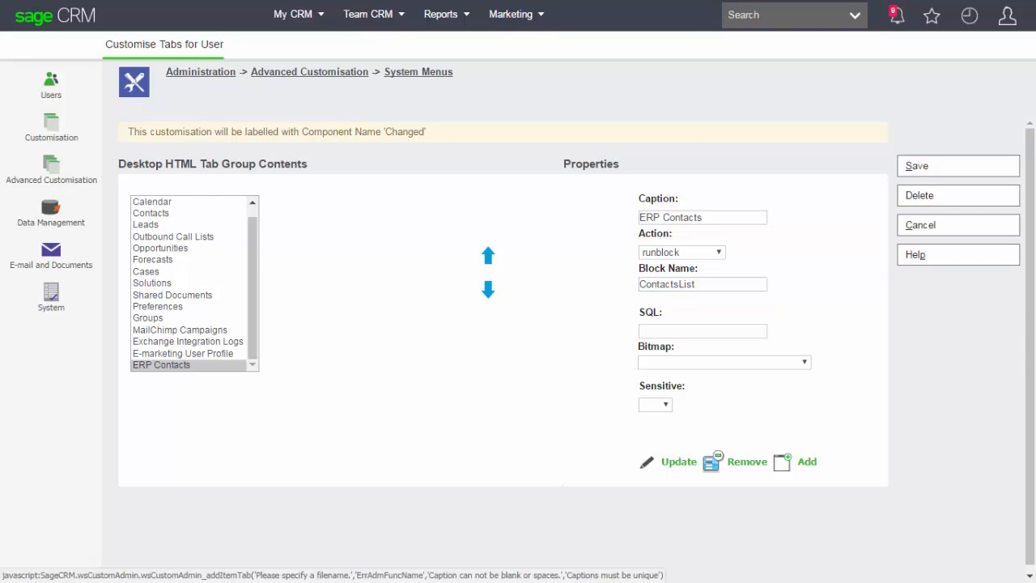
{"action": "left_click", "coordinate": [487, 255]}
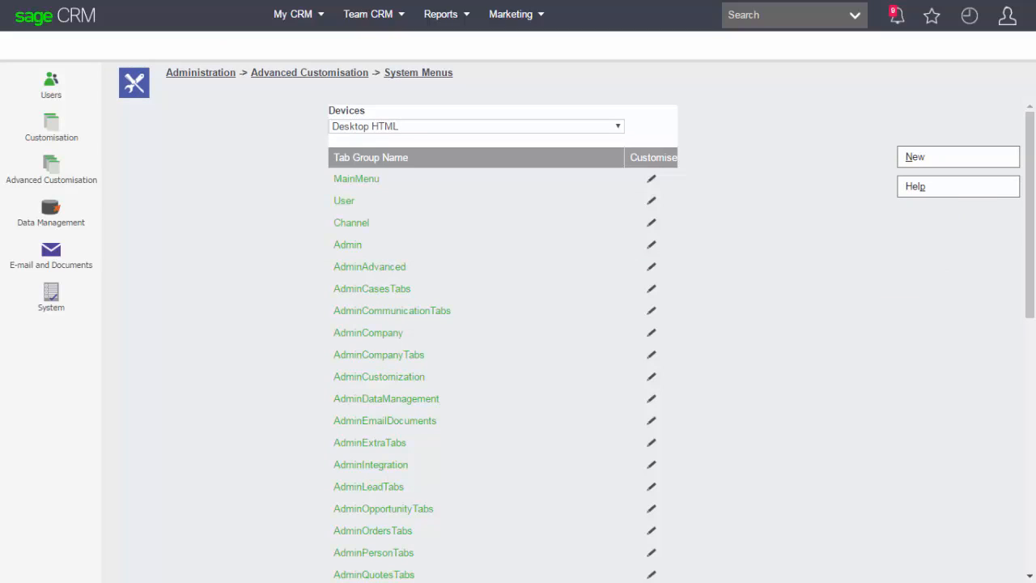
{"action": "mouse_move", "coordinate": [298, 14]}
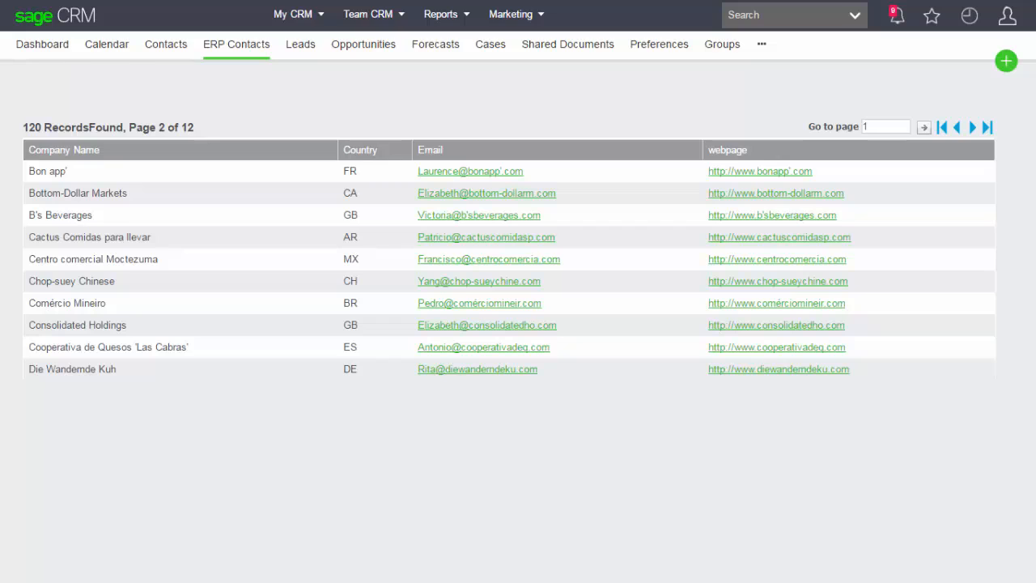
Select the Quotes tab in the Company entity's tab group to examine its action and block name.
{"action": "mouse_move", "coordinate": [1007, 17]}
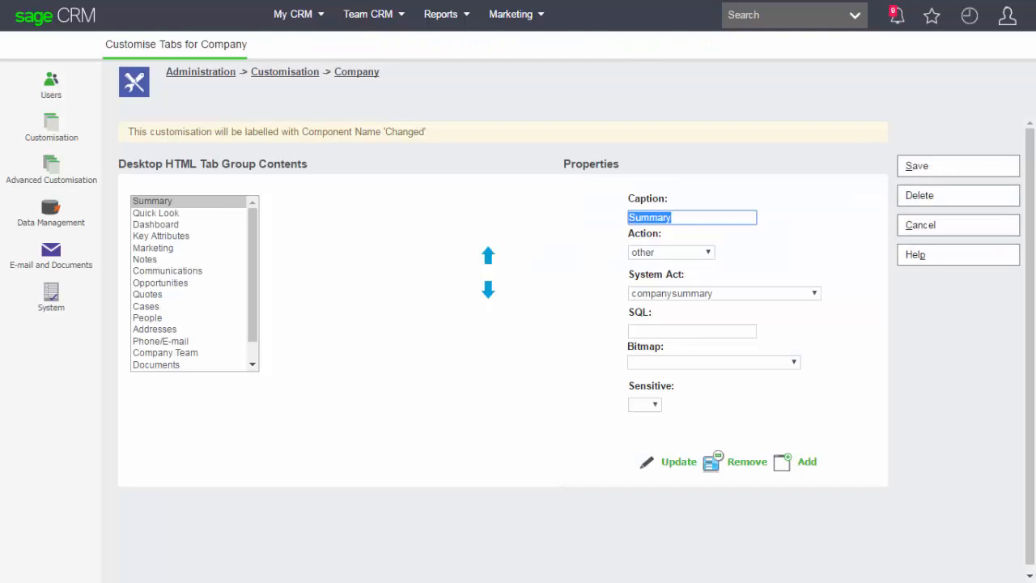
{"action": "left_click", "coordinate": [148, 294]}
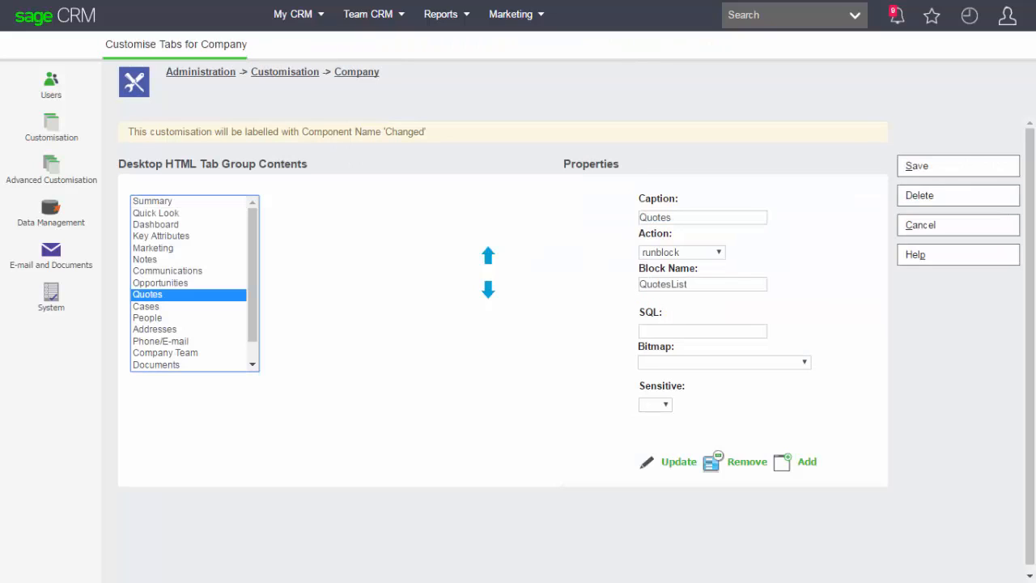